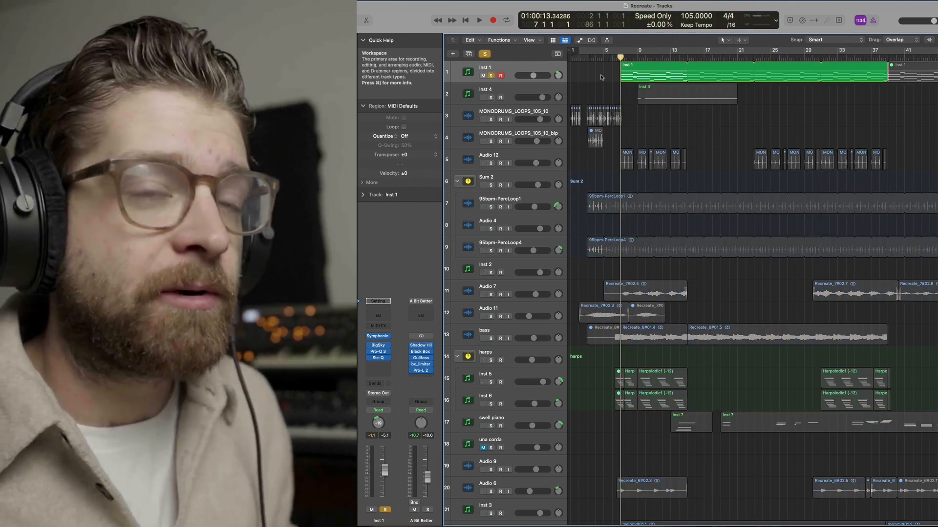
Listen to the soloed Inst 1 track and open its BigSky reverb to review the Shimmer settings
key(space)
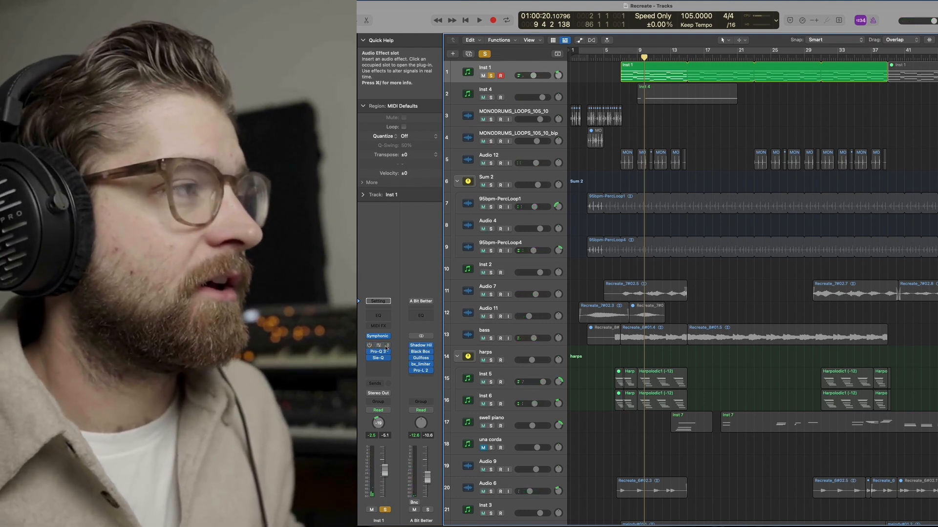
click(386, 348)
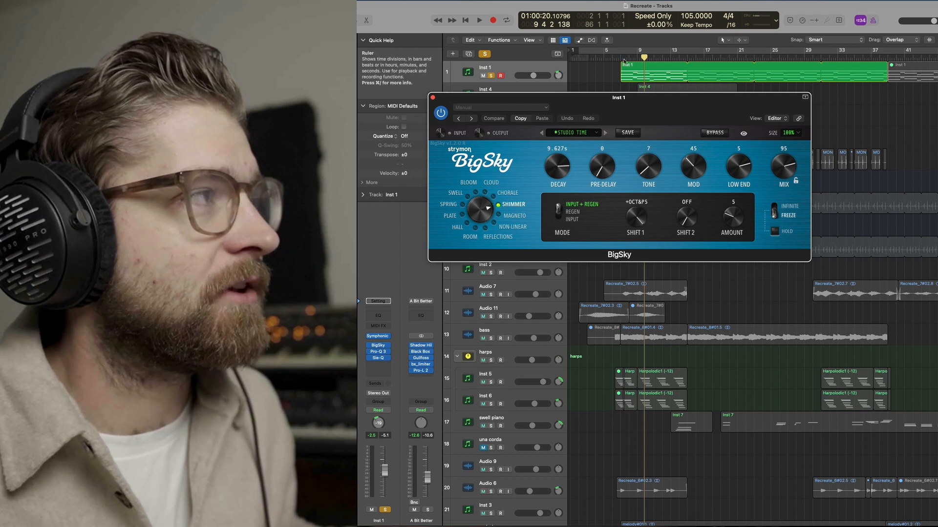
key(space)
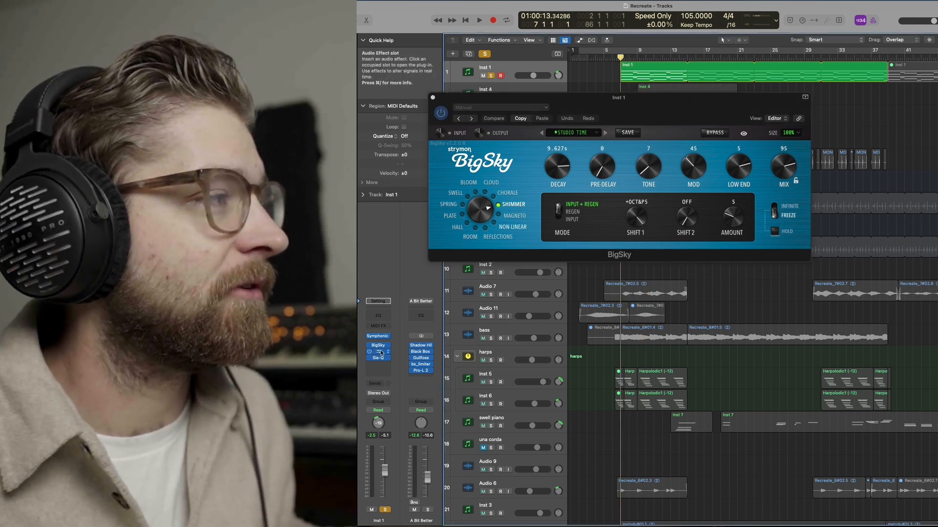
Open the Pro-Q 3 and Sie-Q plug-ins on Inst 1 and move their windows apart
click(380, 353)
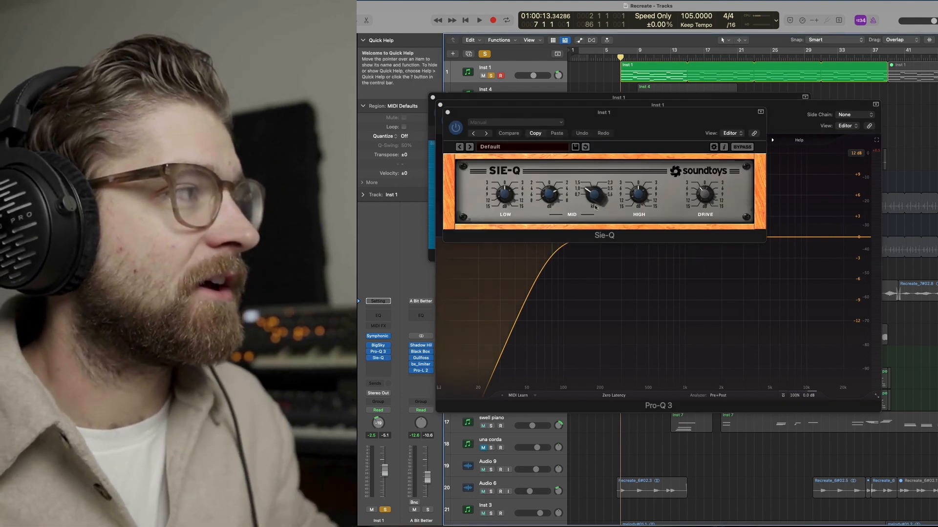
drag(628, 116, 937, 330)
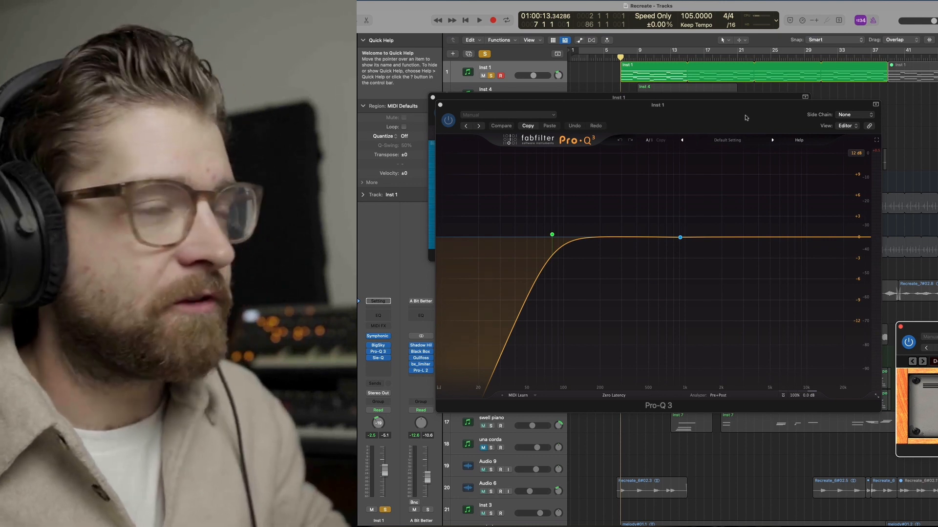
drag(746, 117, 772, 188)
Play Inst 1 and briefly audition the Pro-Q 3 midrange bell band in solo
key(space)
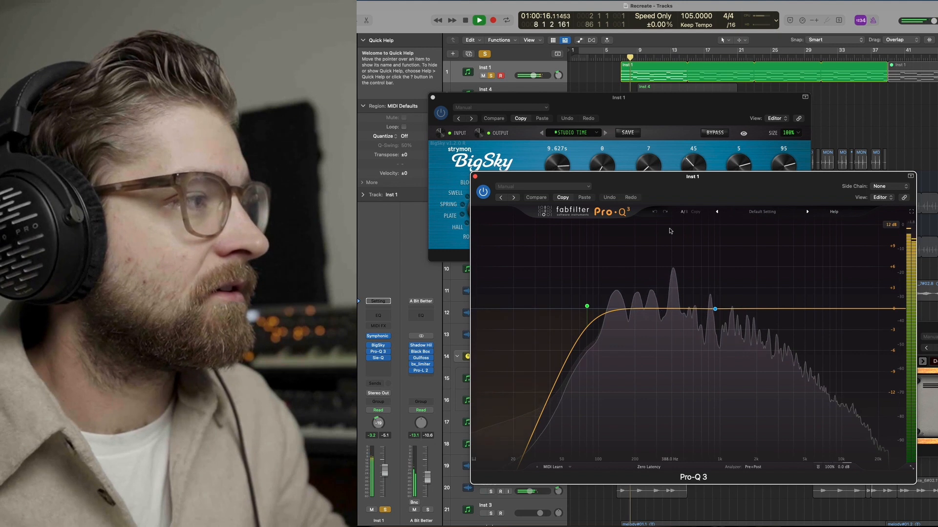
click(715, 310)
click(727, 324)
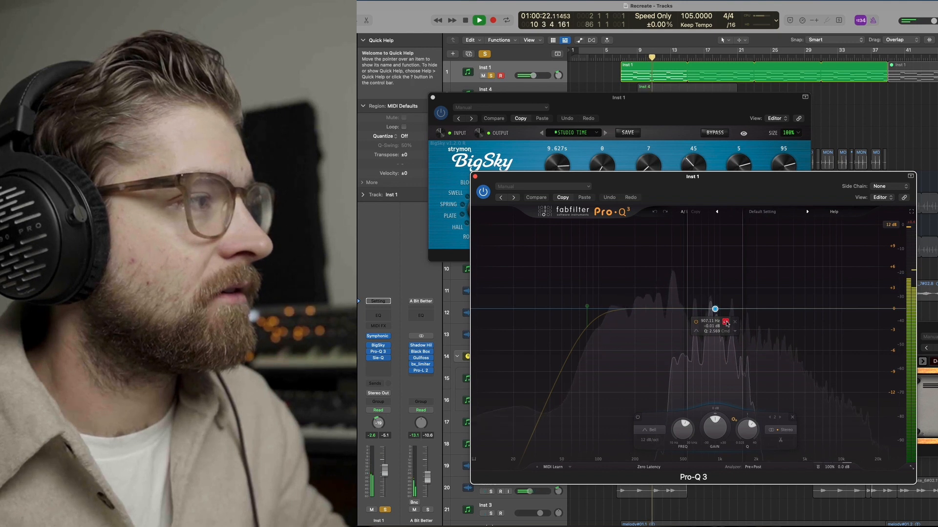
click(726, 323)
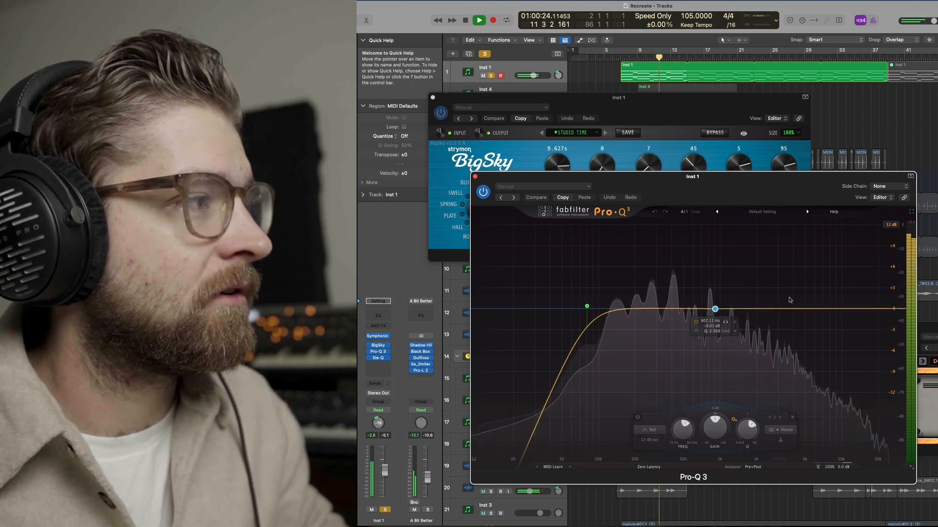
Place the Sie-Q window beside Pro-Q 3 and adjust the Sie-Q Mid gain slightly during playback
drag(765, 190, 686, 166)
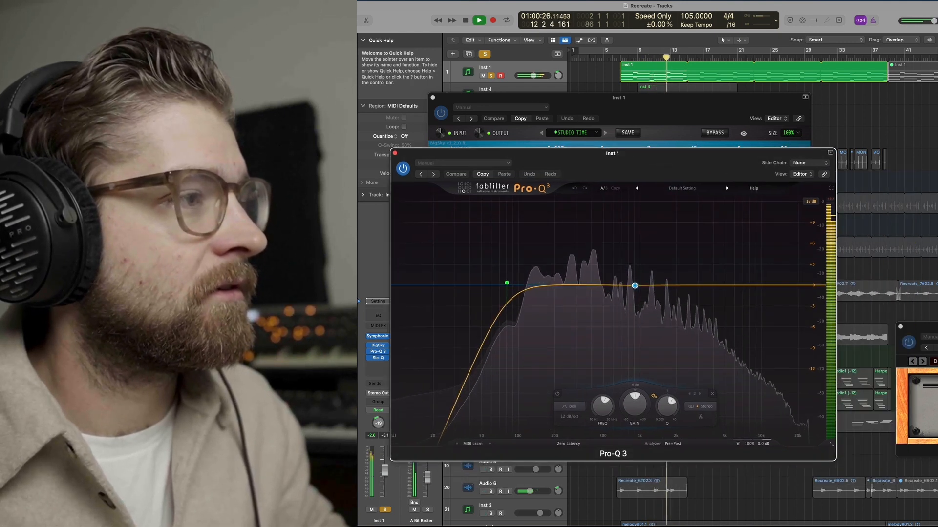
drag(918, 327, 576, 154)
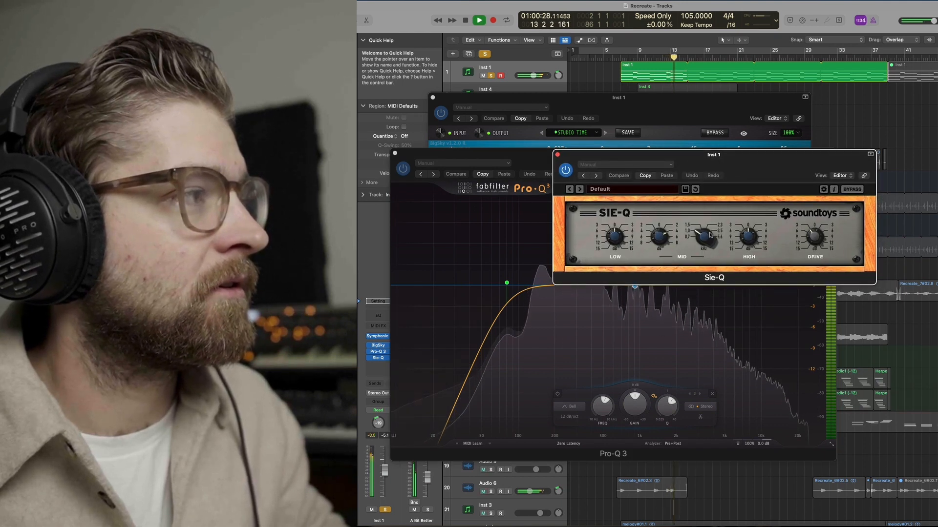
drag(660, 236, 659, 242)
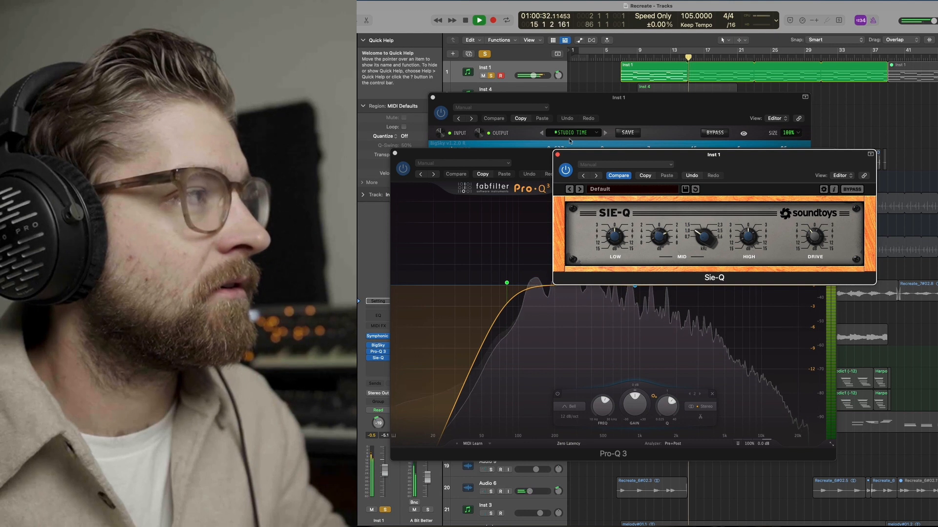
Stop playback, close the three Inst 1 plug-in windows and take Inst 1 out of solo
key(space)
click(558, 154)
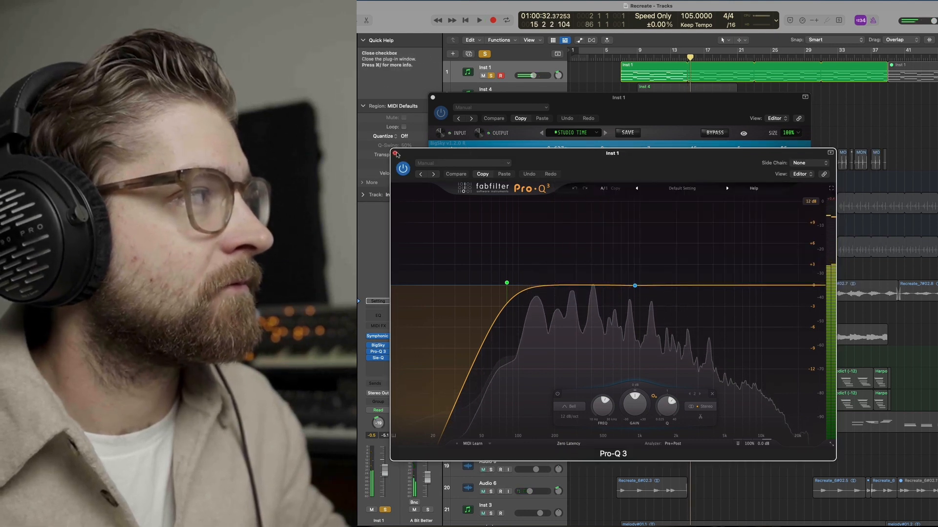
click(395, 154)
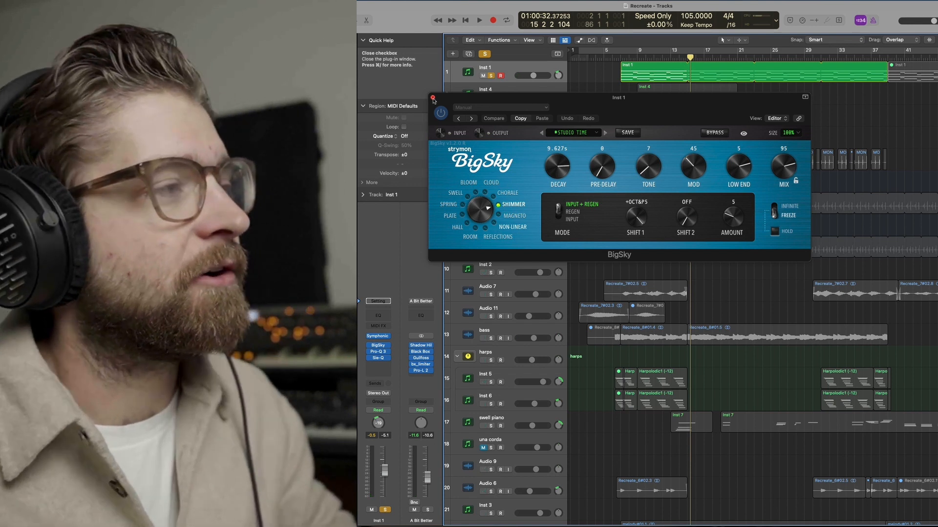
click(433, 98)
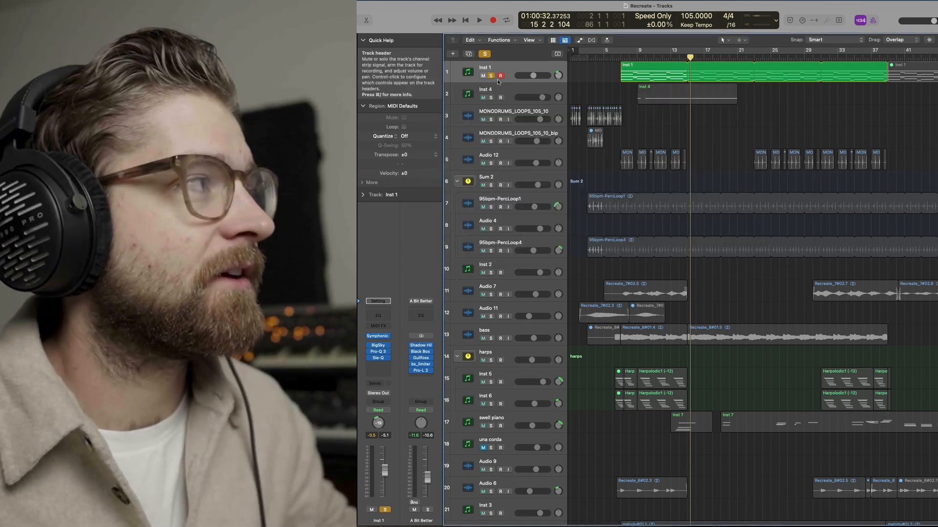
click(491, 75)
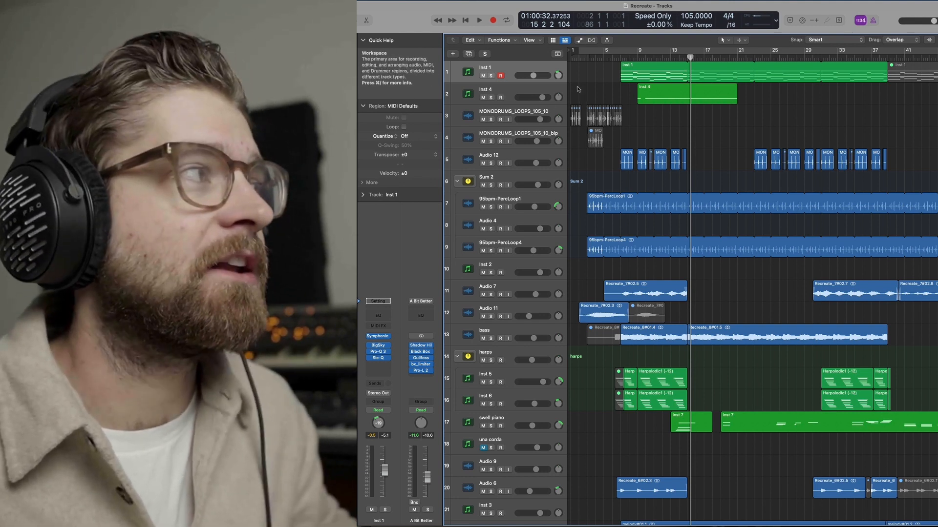
Solo the Audio 12 track, open its BigSky reverb and play from bar 7
click(503, 167)
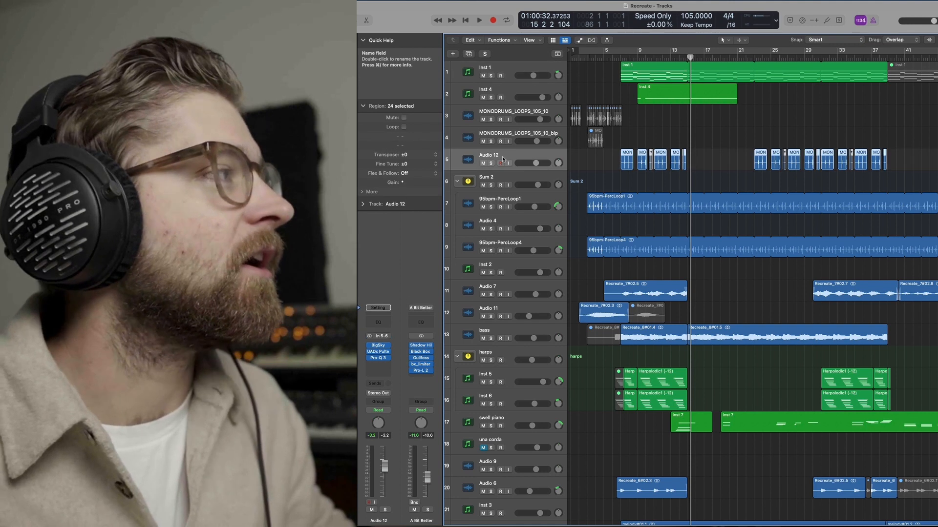
key(s)
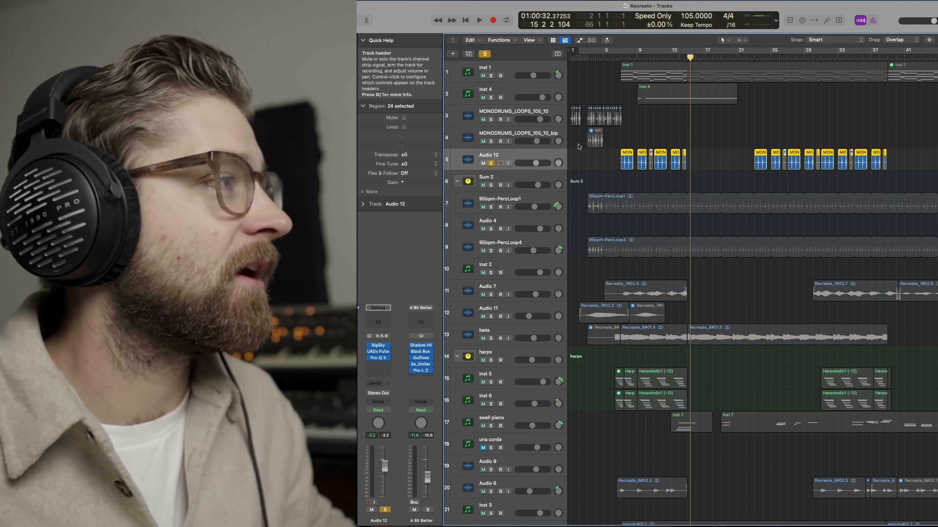
click(378, 346)
drag(644, 118, 676, 231)
click(611, 61)
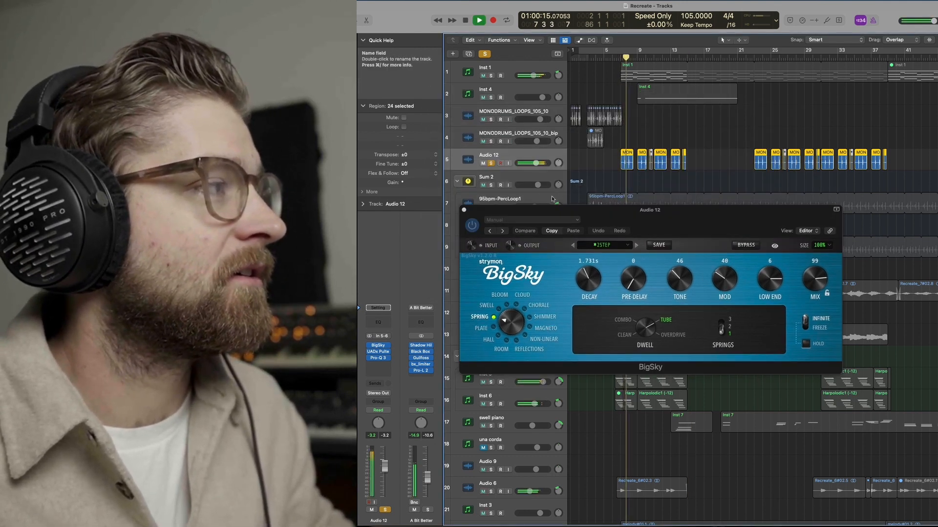
Compare Audio 12 with BigSky off and on, then close the plug-in and unsolo the track
click(472, 227)
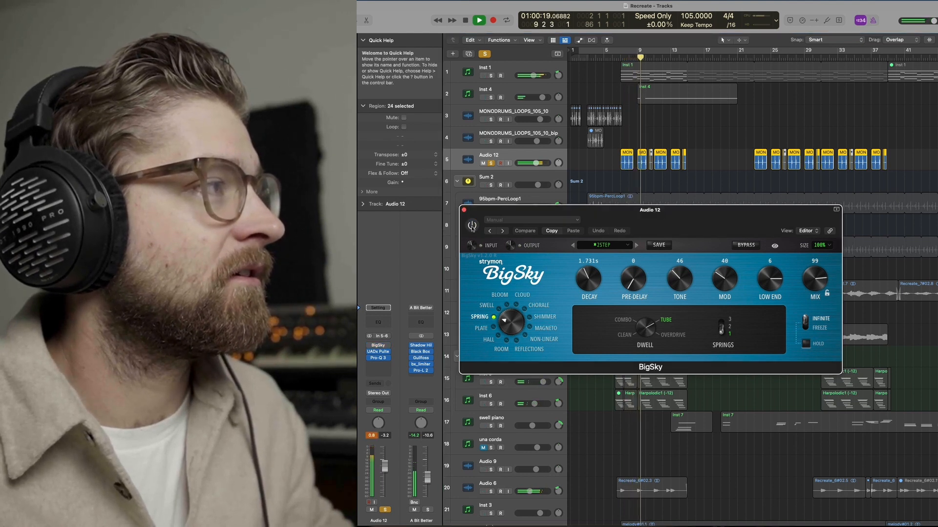
click(472, 226)
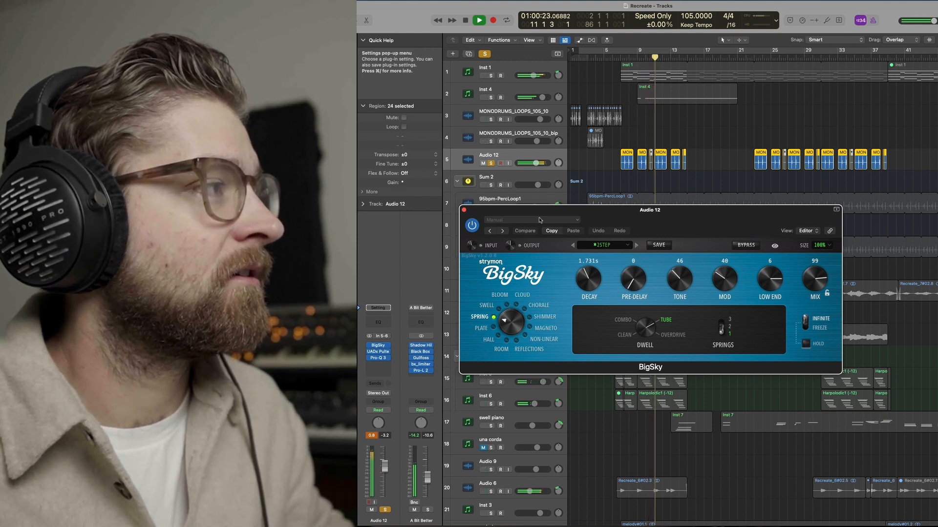
key(space)
click(464, 210)
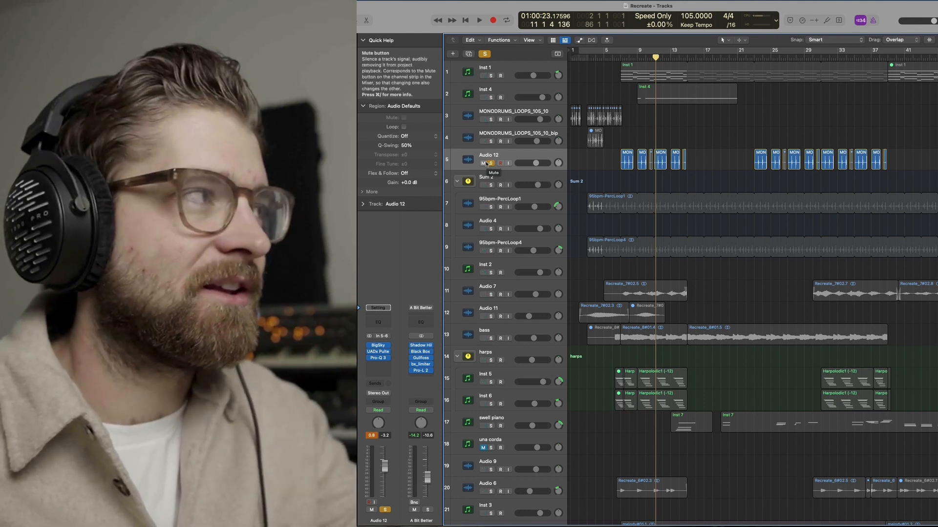
click(491, 163)
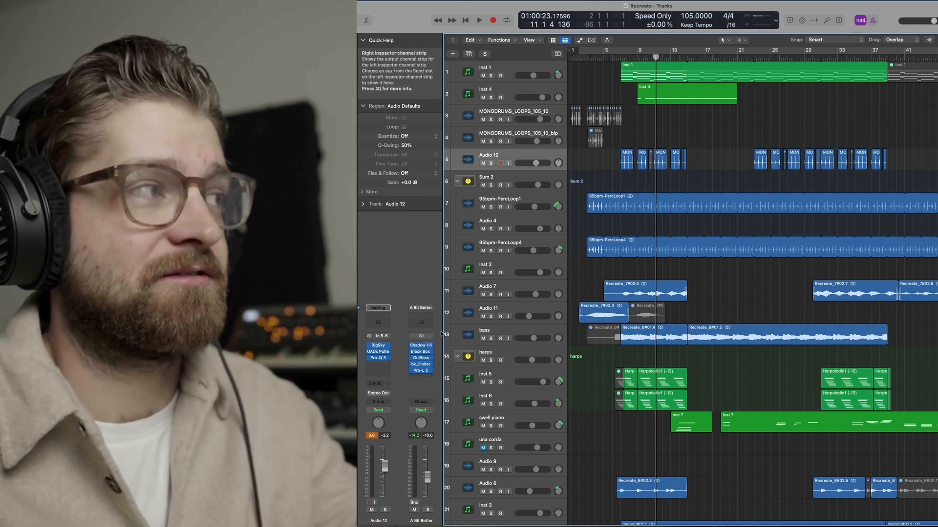
Solo the Sum 2 stack and play it from bar 3 with both BigSky reverbs bypassed
click(521, 200)
click(498, 181)
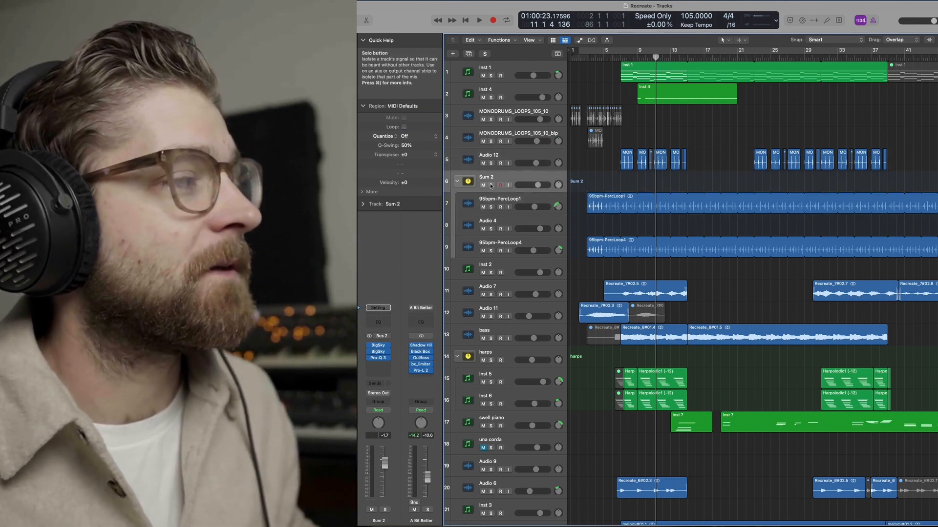
click(491, 186)
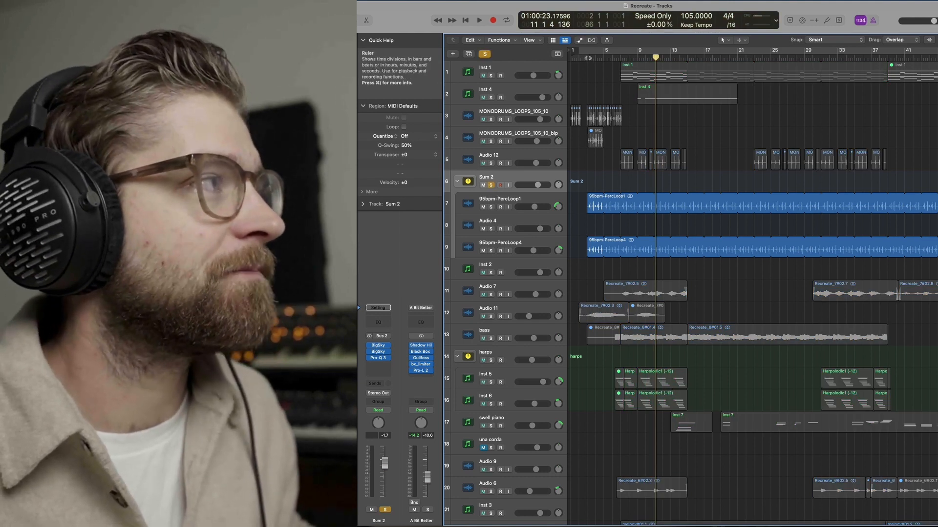
key(space)
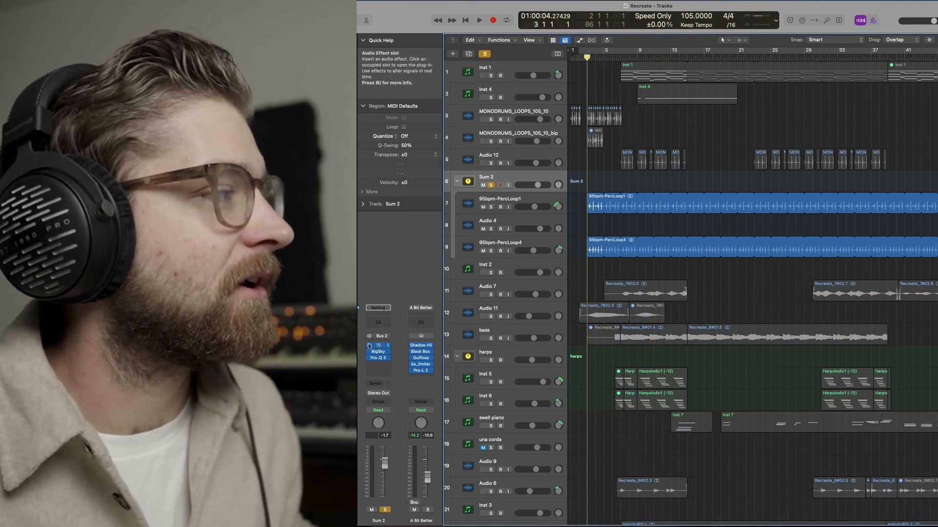
drag(370, 346, 369, 352)
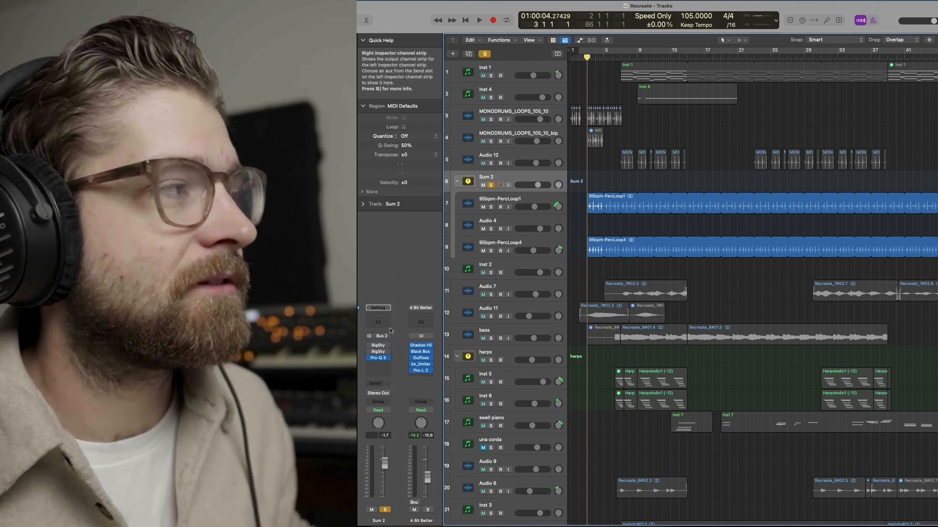
key(space)
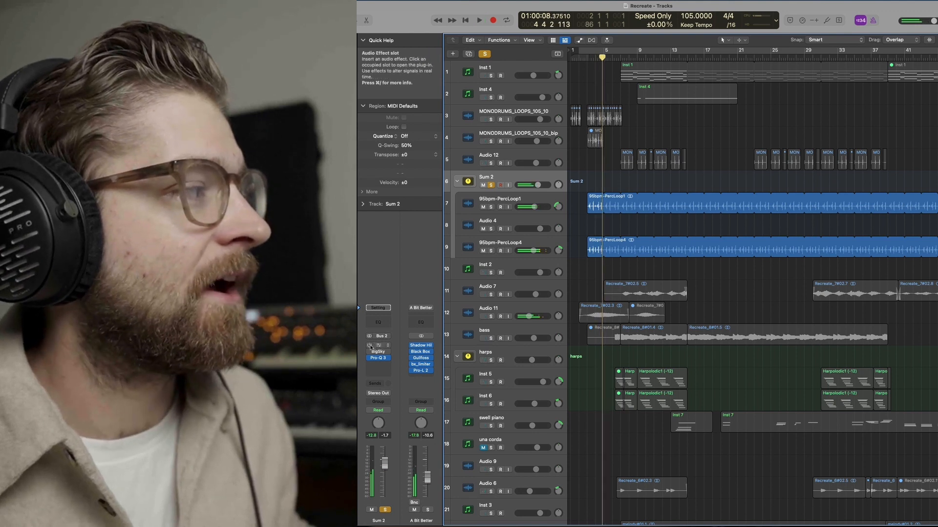
Re-enable the first BigSky on Sum 2, listen to its Reflections reverb and close the plug-in
click(377, 346)
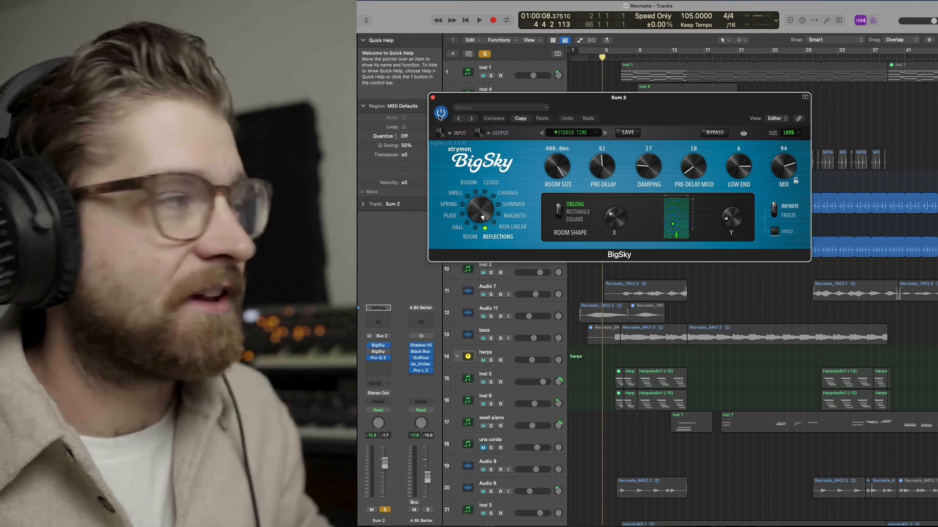
key(space)
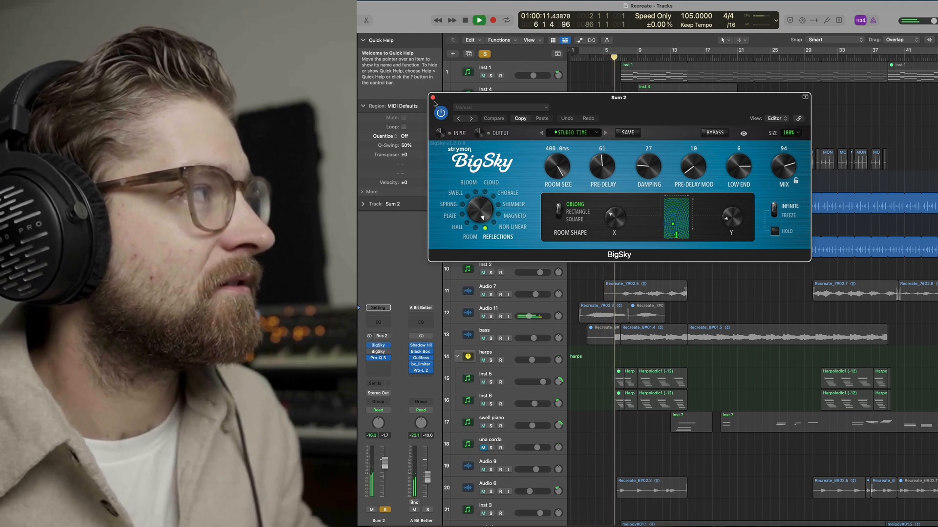
click(433, 99)
key(space)
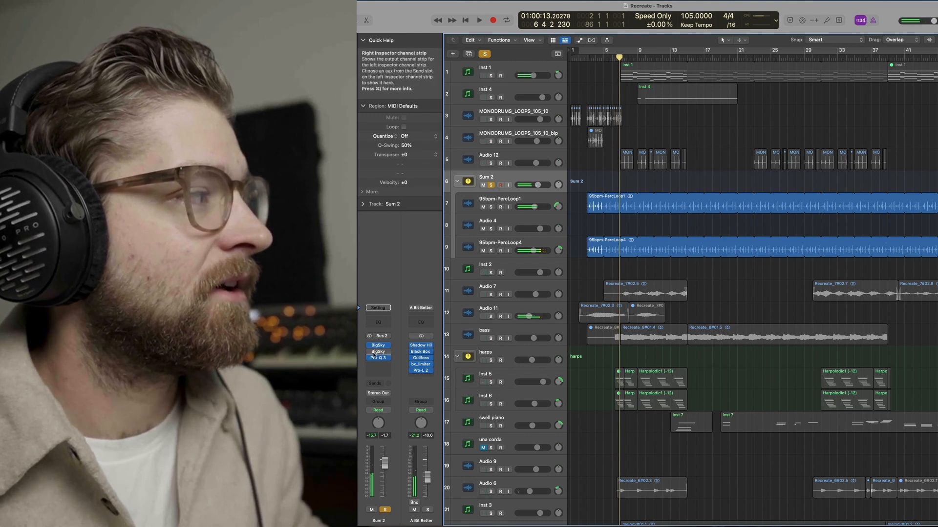
Re-enable the second BigSky on Sum 2, review its Spring settings during playback and close it
mouse_move(371, 352)
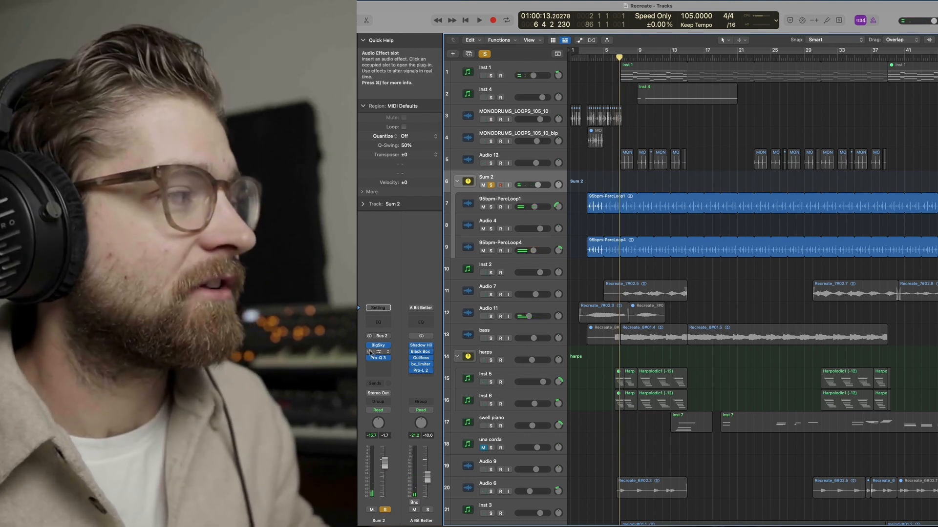
key(space)
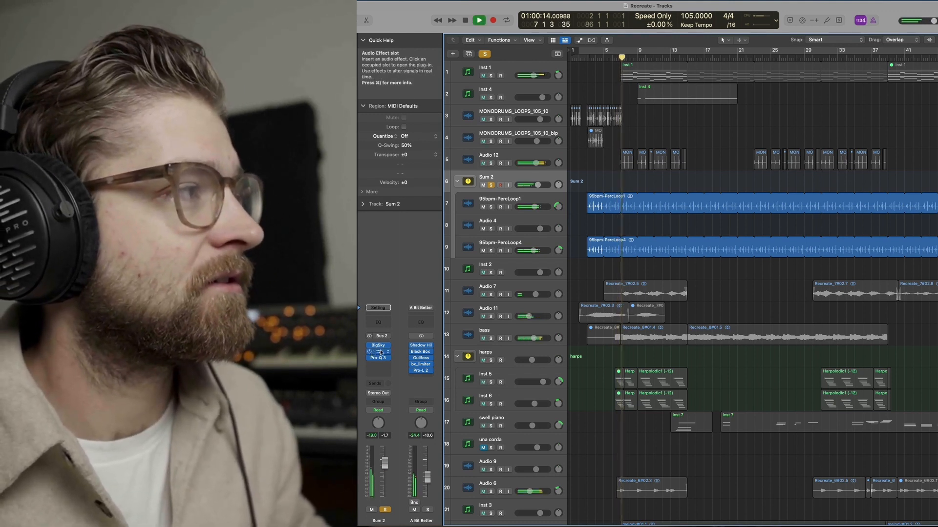
click(380, 352)
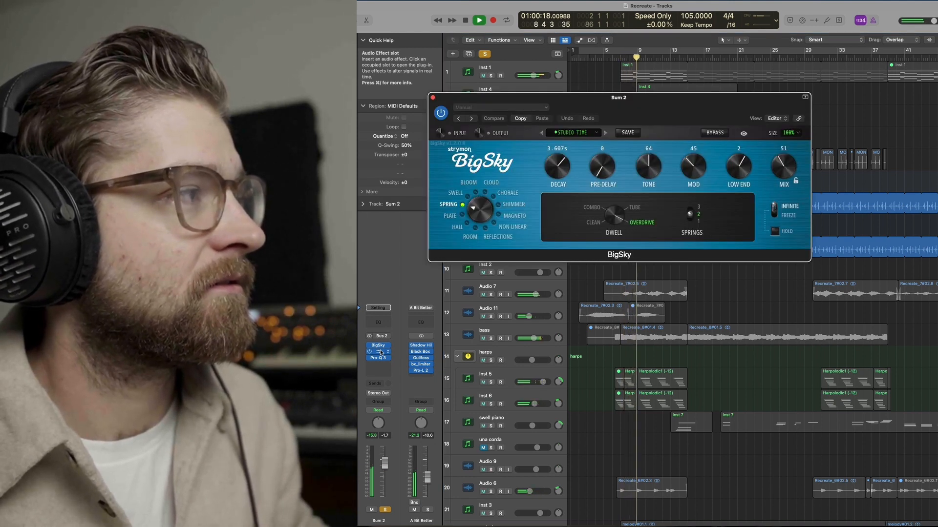
click(432, 98)
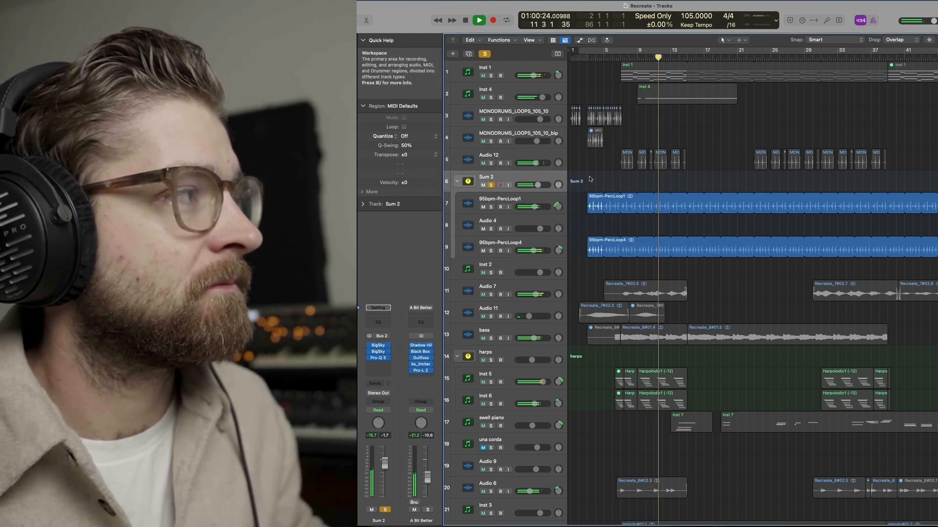
key(space)
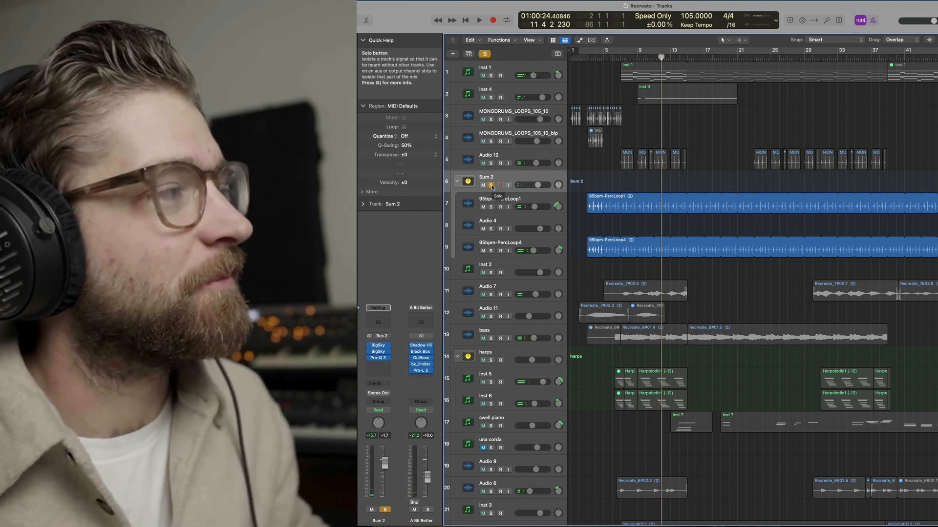
Unsolo Sum 2, solo the Audio 7 track, place the playhead at bar 7 and open its BigSky plug-in
click(491, 185)
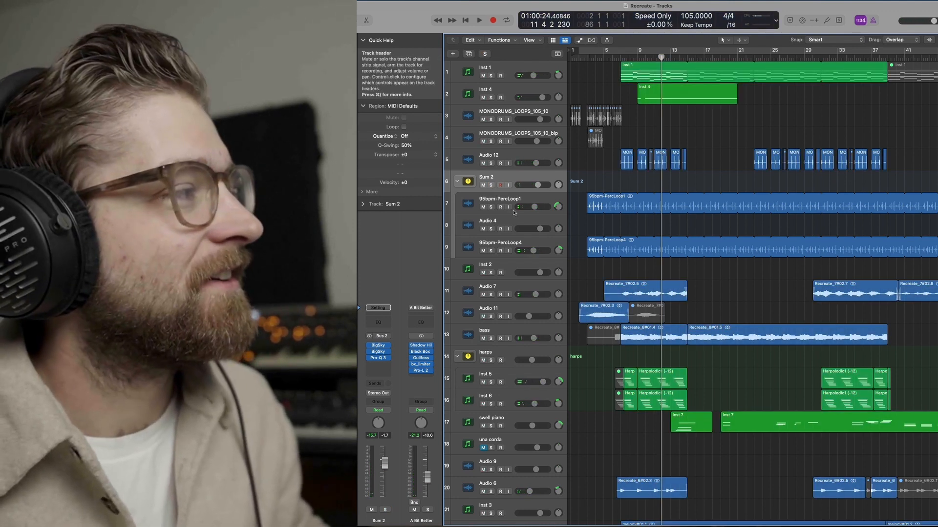
click(493, 295)
click(490, 295)
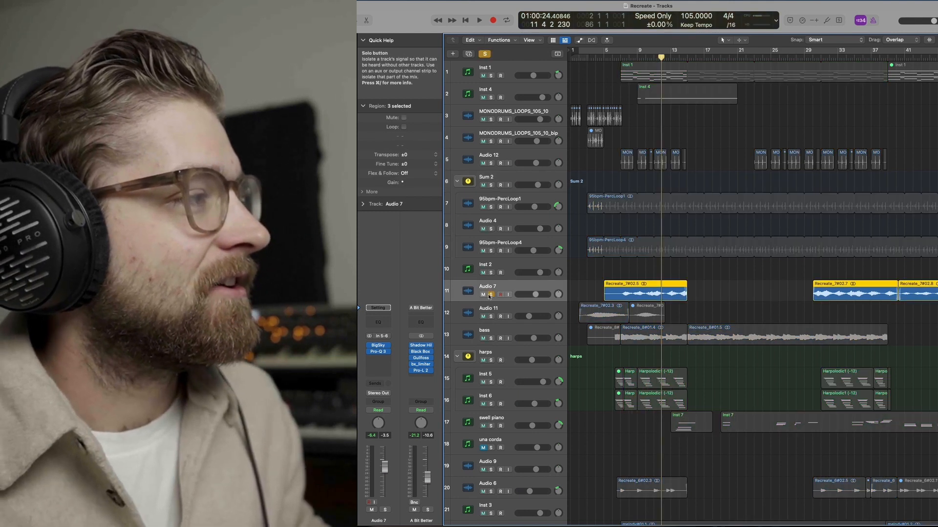
click(595, 265)
shift+click(621, 272)
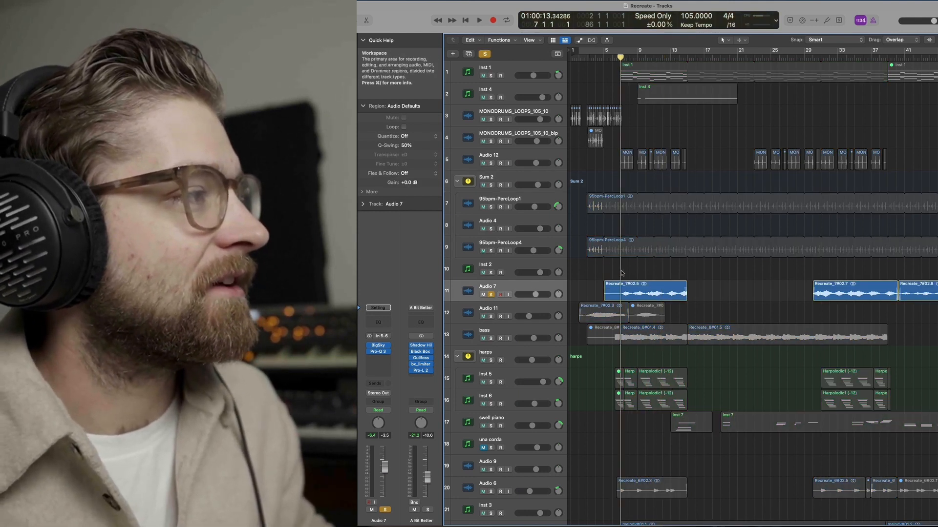
click(377, 346)
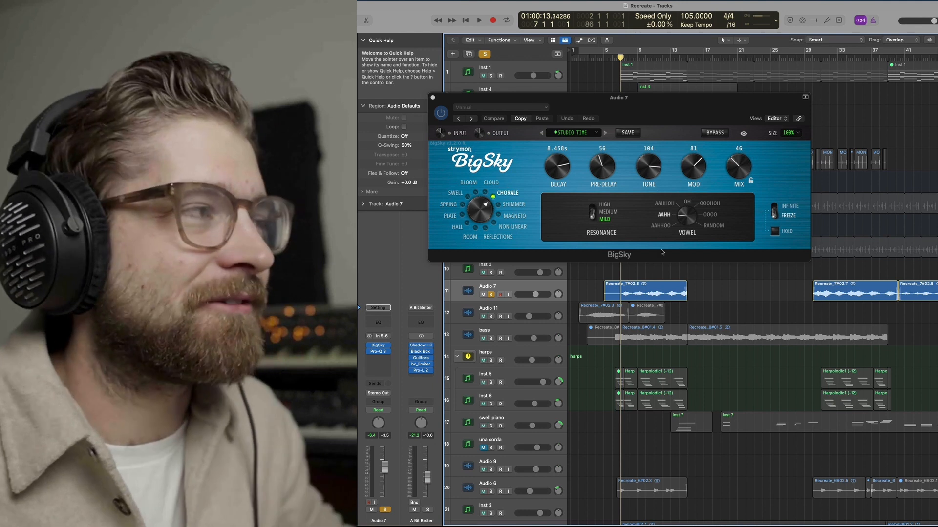
Play Audio 7 and compare its Chorale reverb with BigSky bypassed and re-enabled
key(space)
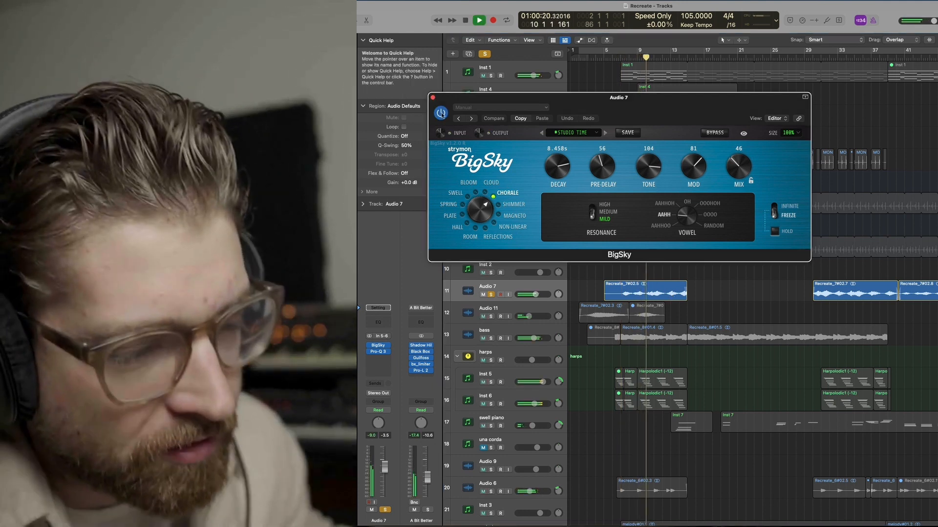
click(441, 113)
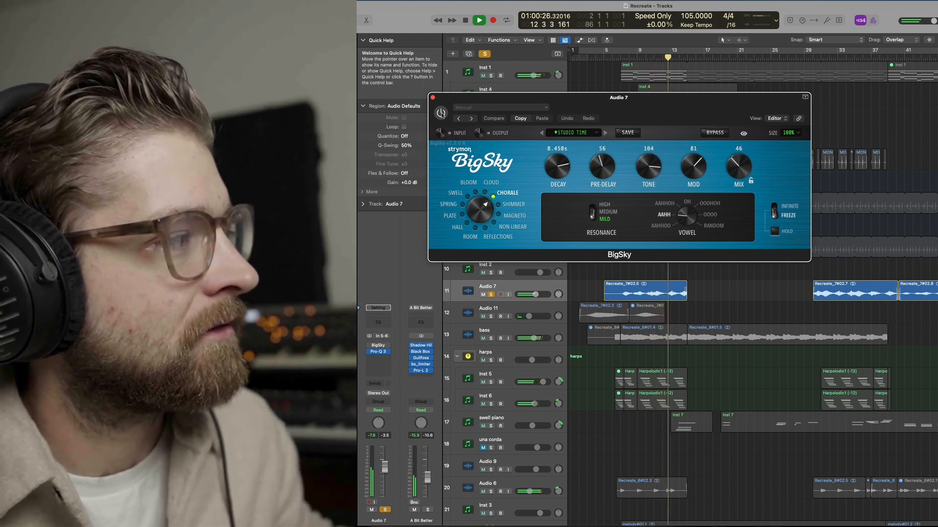
click(441, 114)
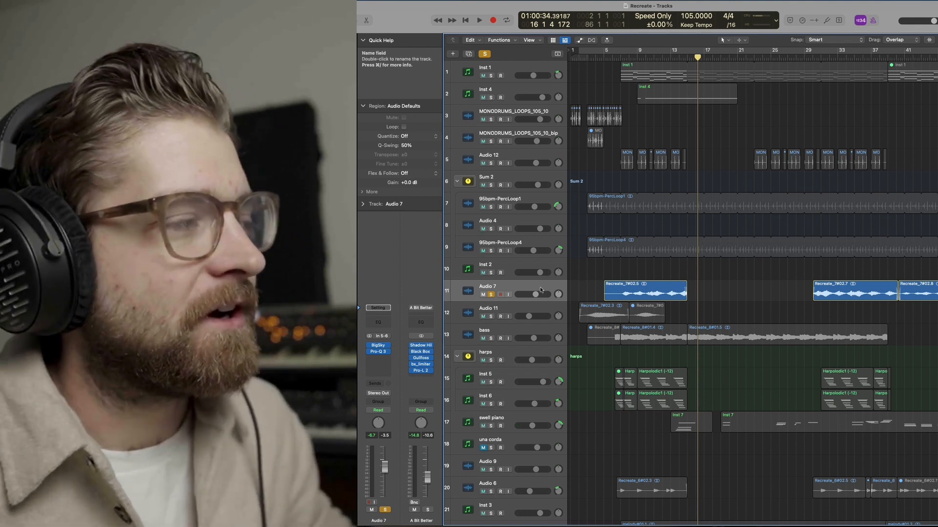
Solo Audio 11 and play it from the project start with every plug-in after the first Pro-Q 3 bypassed
click(607, 305)
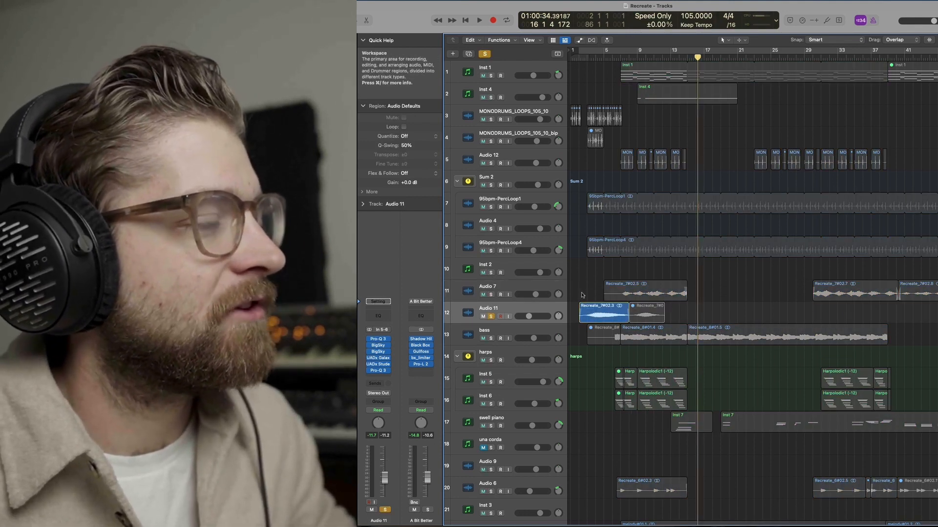
key(Return)
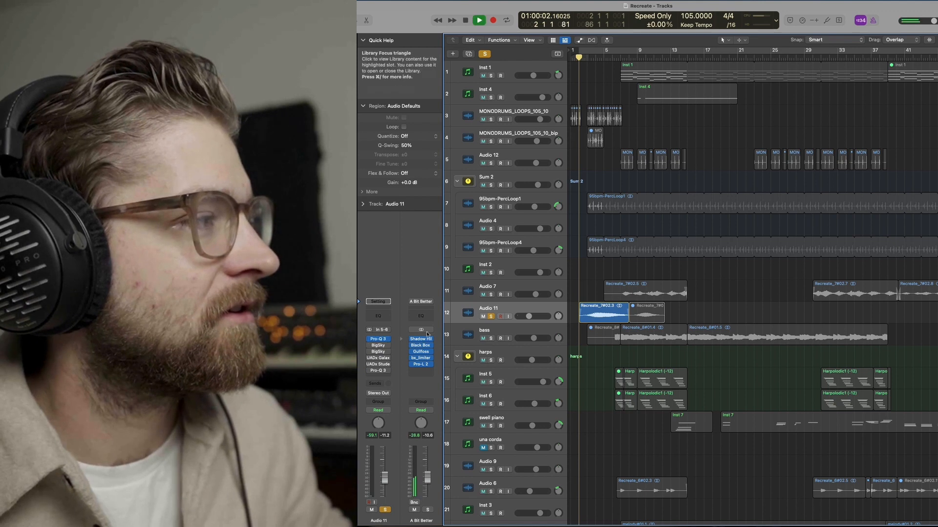
key(space)
key(space)
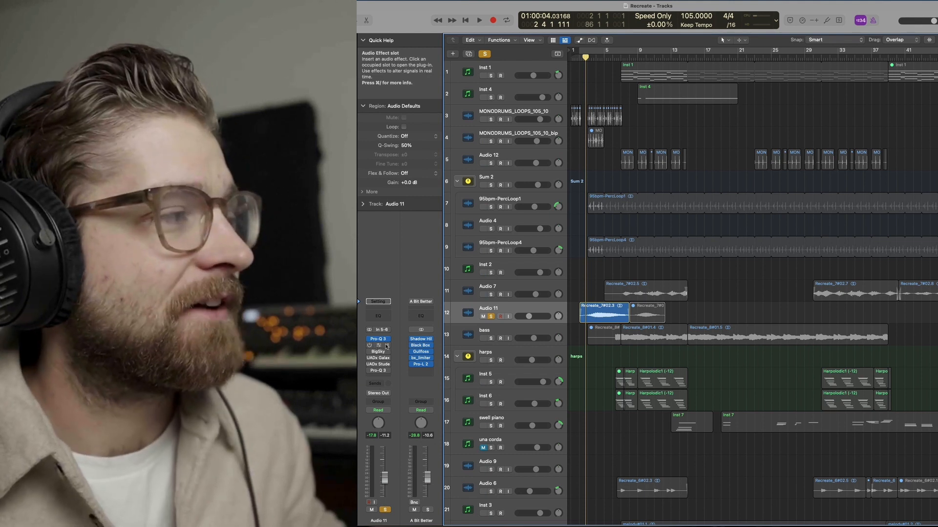
Open the first BigSky on Audio 11, move its window clear of the region and play the track with it bypassed
click(386, 346)
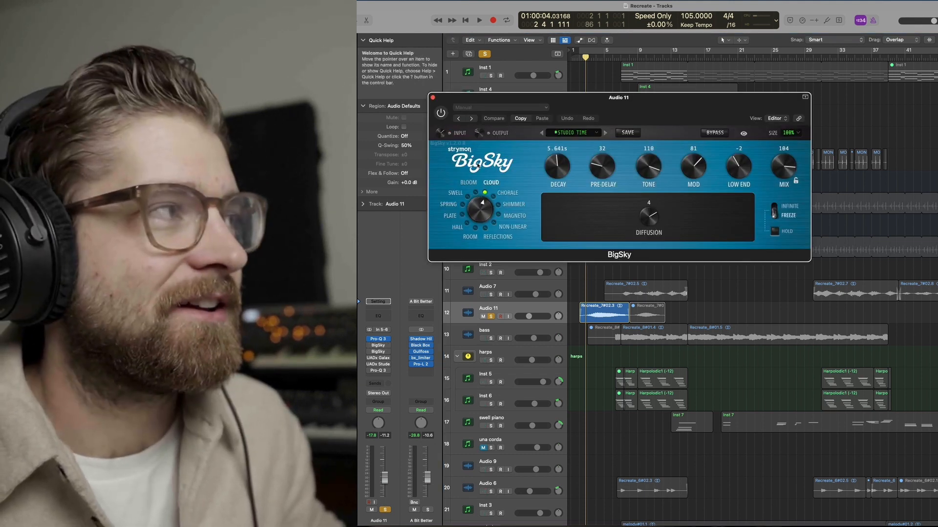
drag(553, 102, 769, 150)
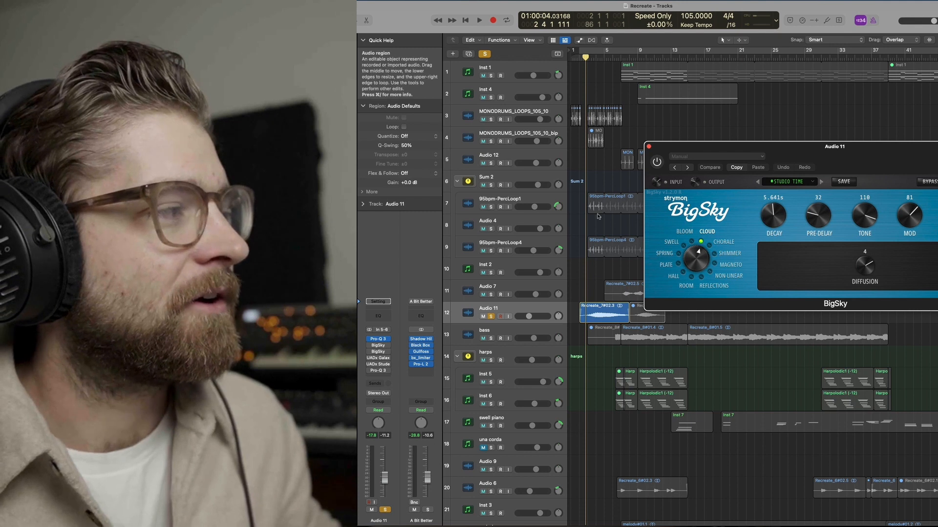
key(space)
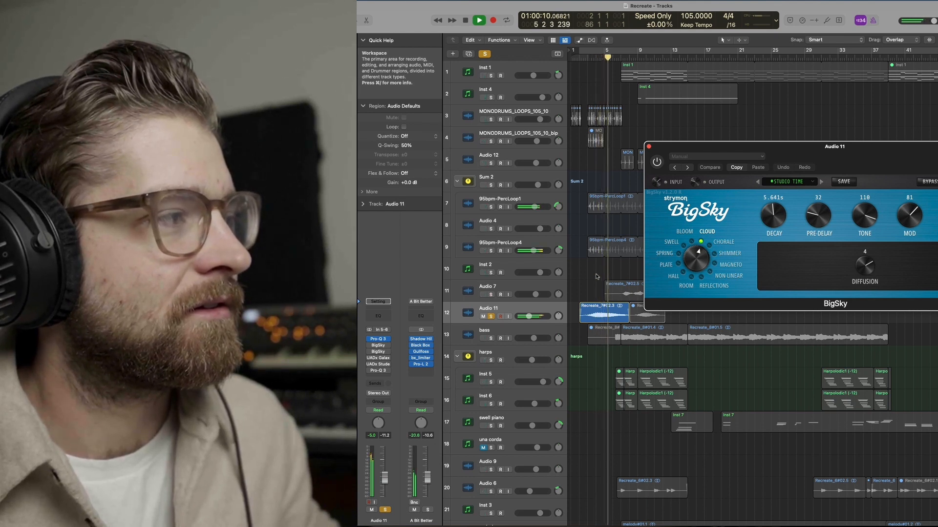
key(space)
click(595, 277)
Enable the first BigSky on Audio 11, listen to its Cloud reverb from bar 3 and close the plug-in
click(659, 163)
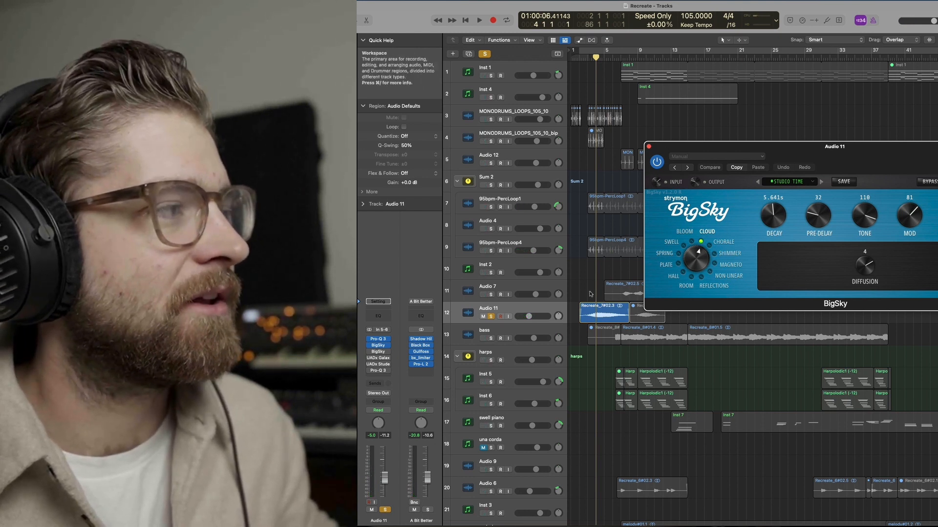
click(588, 280)
key(space)
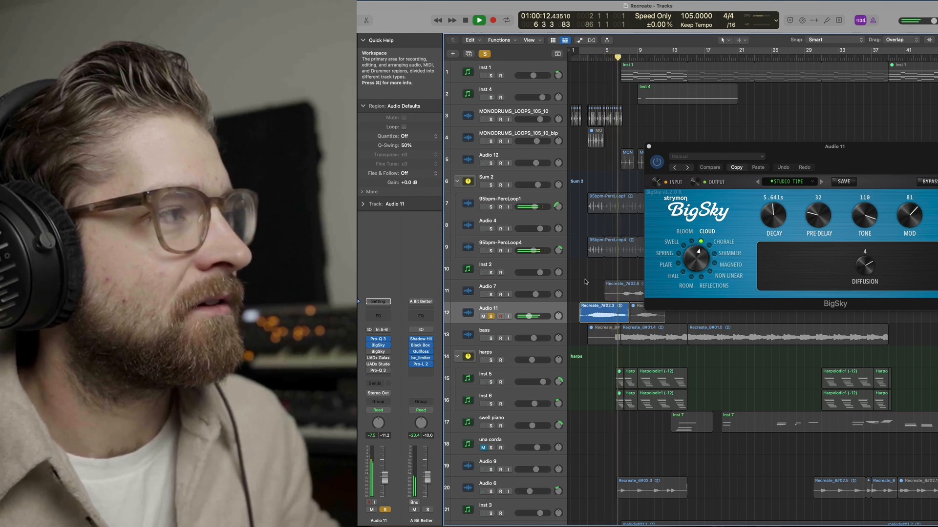
key(space)
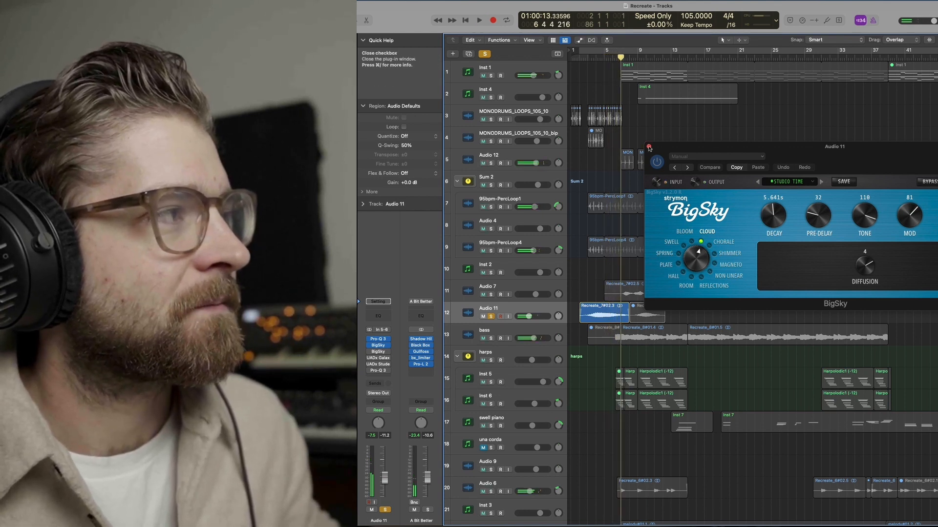
click(648, 146)
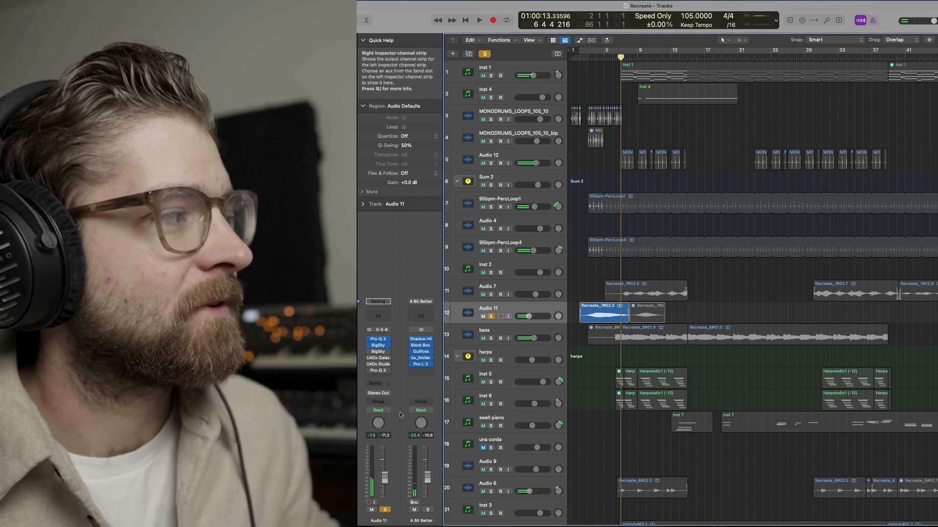
Enable the second BigSky on Audio 11, move its window aside and listen to its Magneto setting from bar 3
click(379, 352)
drag(450, 99, 664, 150)
shift+click(585, 286)
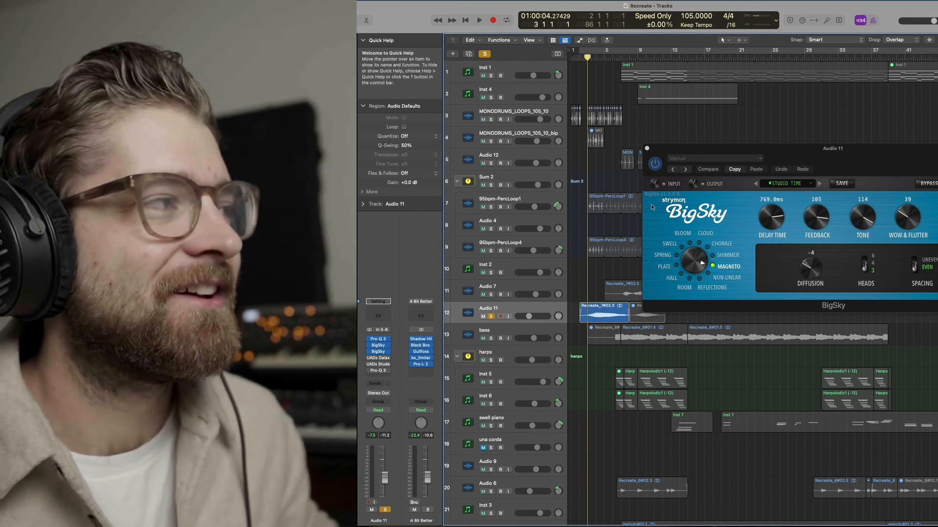
mouse_move(653, 182)
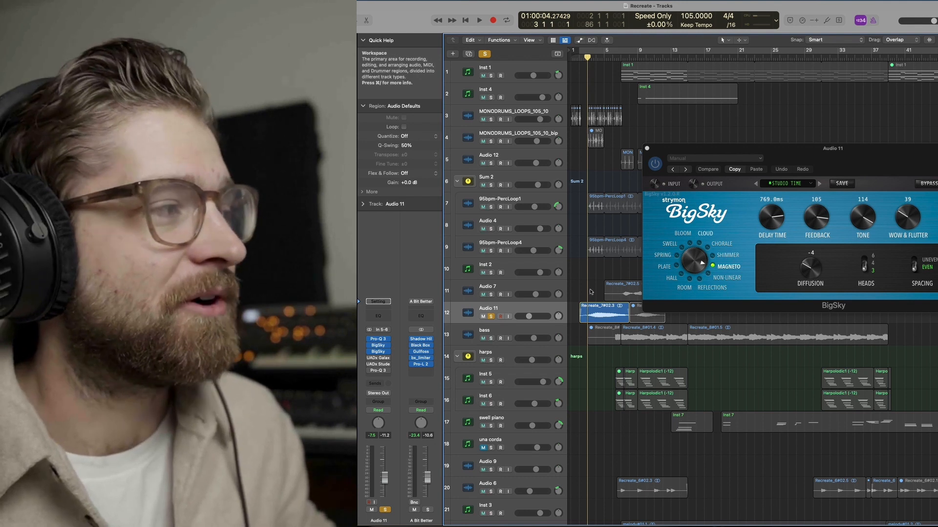
key(space)
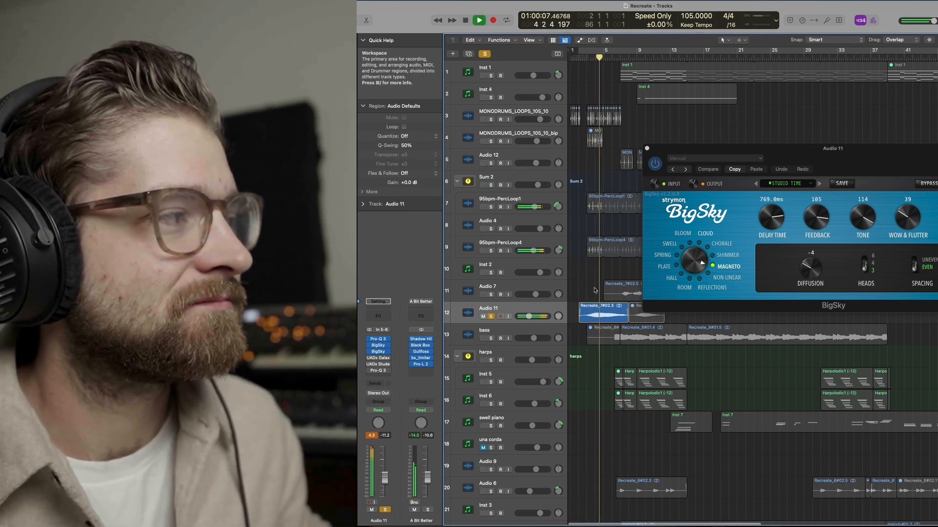
scroll(594, 291, right, 2)
scroll(595, 291, left, 2)
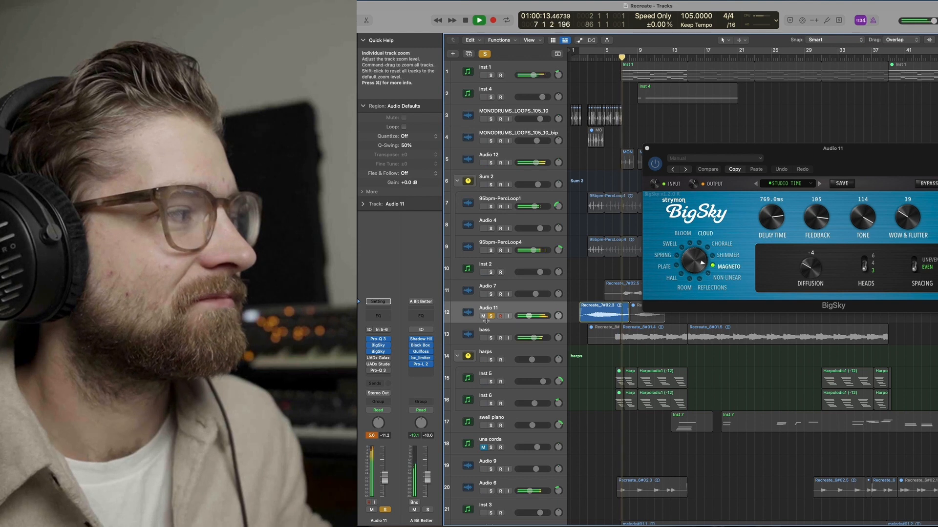
key(space)
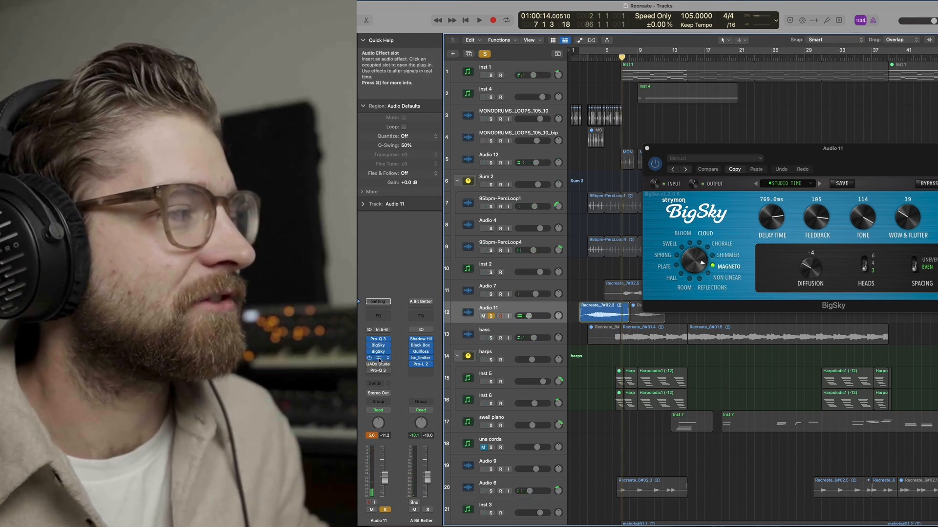
Enable the UADx Galaxy Tape Echo and Studer A800 on Audio 11, view both plug-ins and close their windows
click(379, 359)
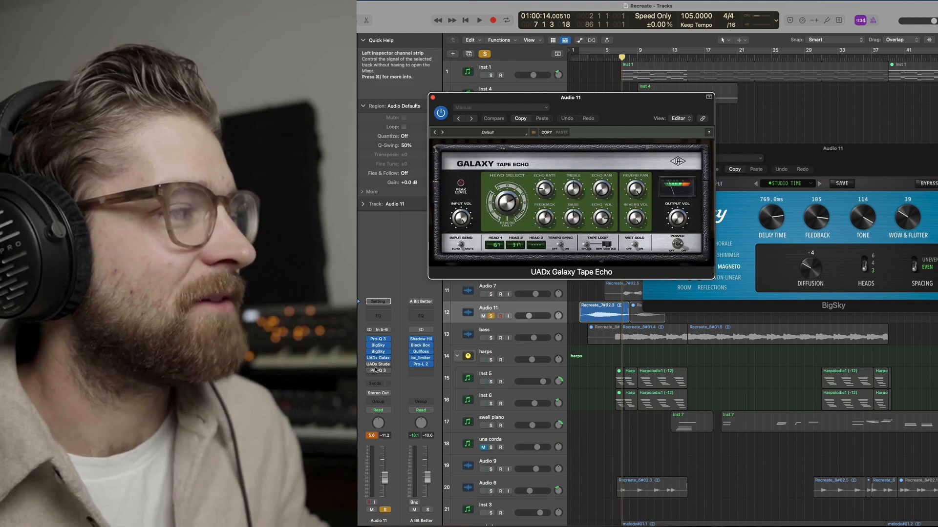
click(370, 364)
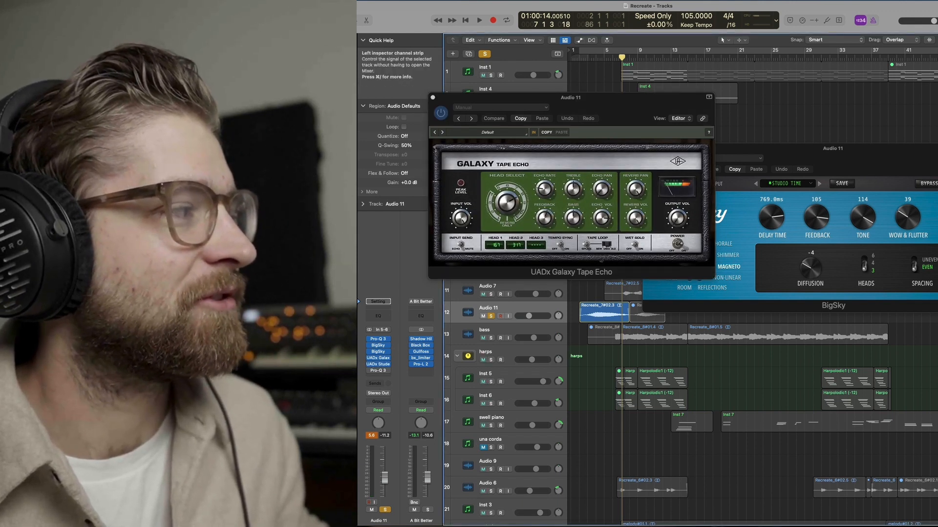
click(378, 364)
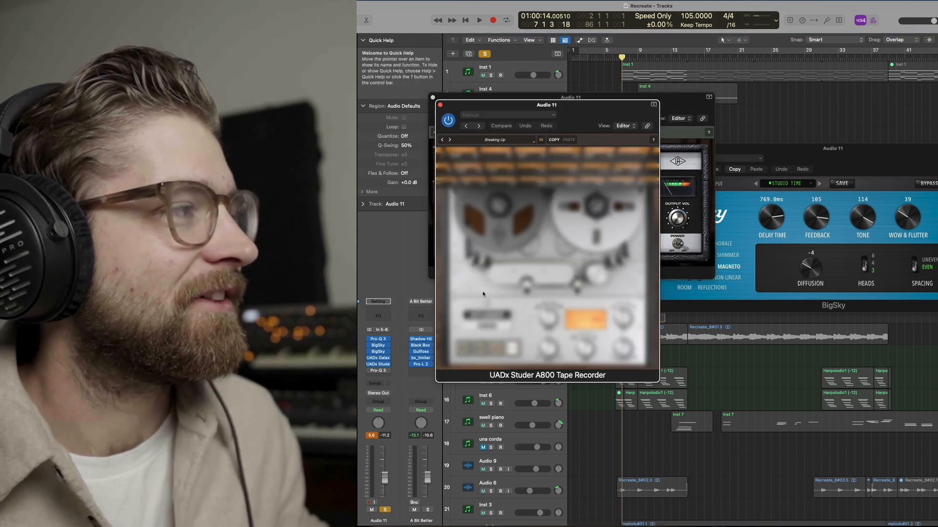
click(438, 104)
click(433, 97)
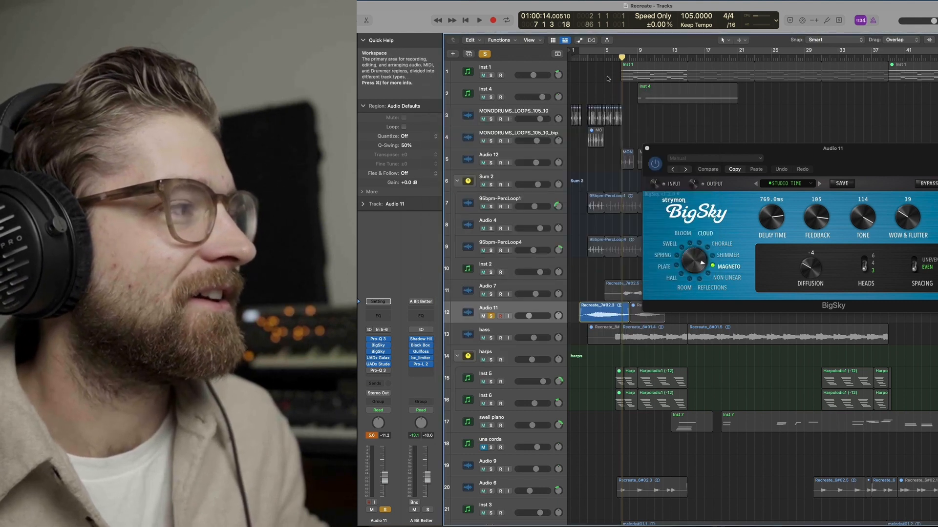
Play Audio 11 from bar 3, enable its last Pro-Q 3, close the BigSky window and stop playback
click(595, 59)
click(588, 58)
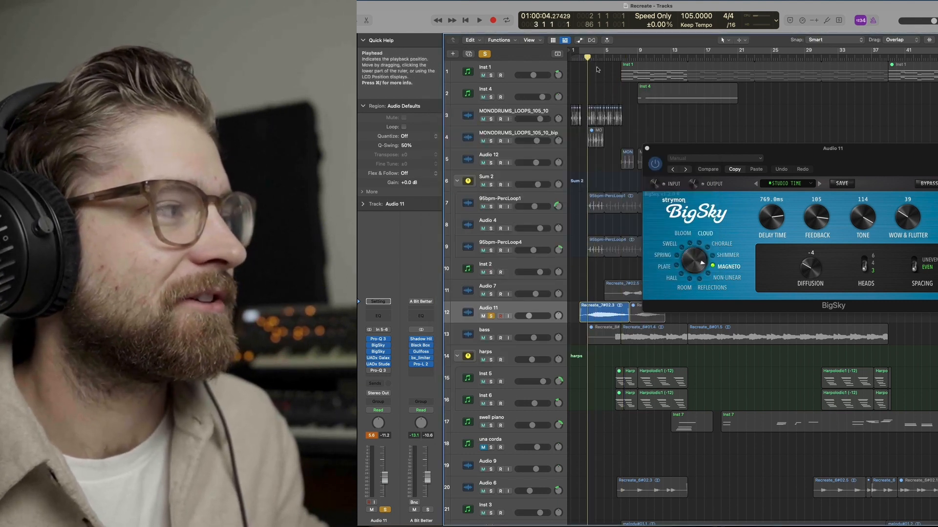
key(space)
drag(730, 152, 686, 131)
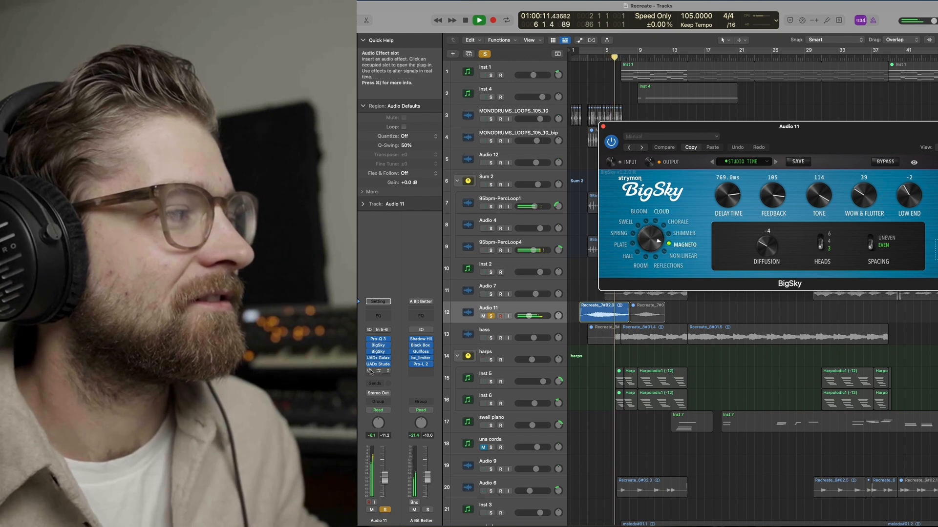
click(370, 371)
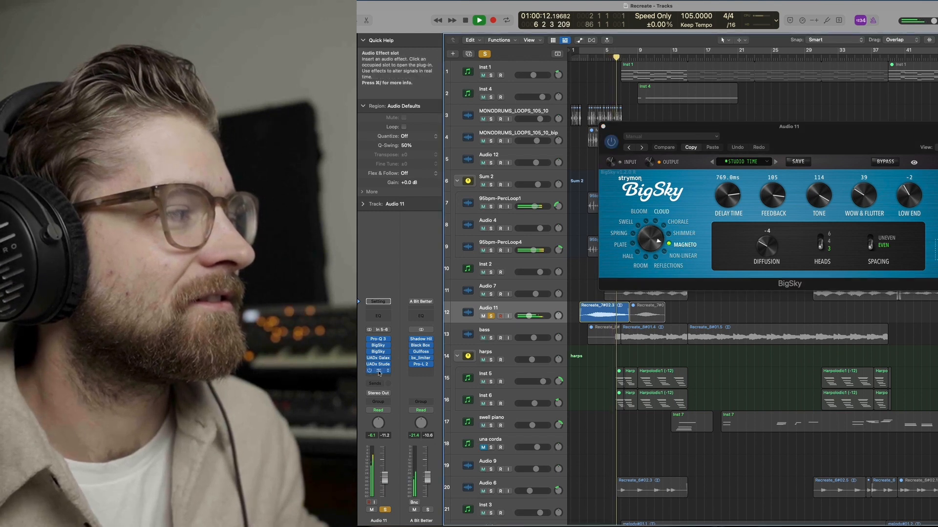
click(603, 126)
key(space)
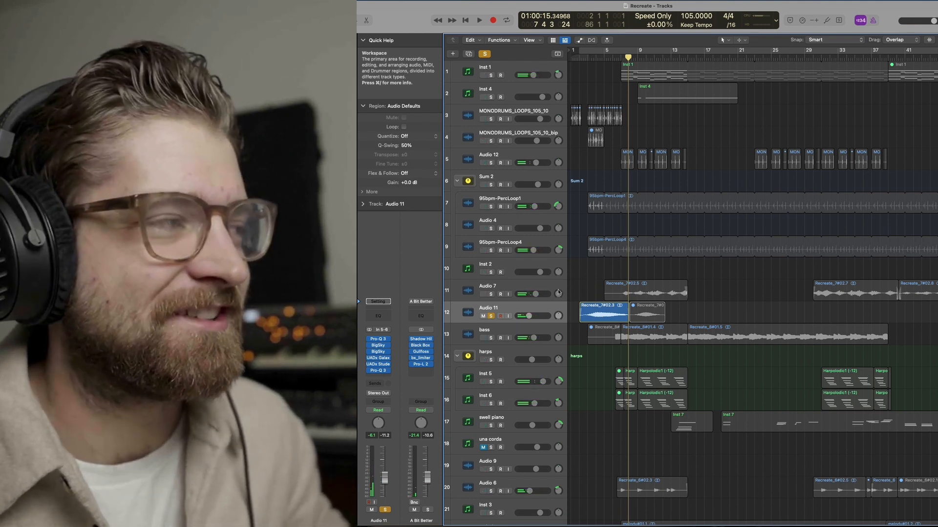
Unsolo Audio 11, look briefly at the bass track and solo the harps stack
click(492, 316)
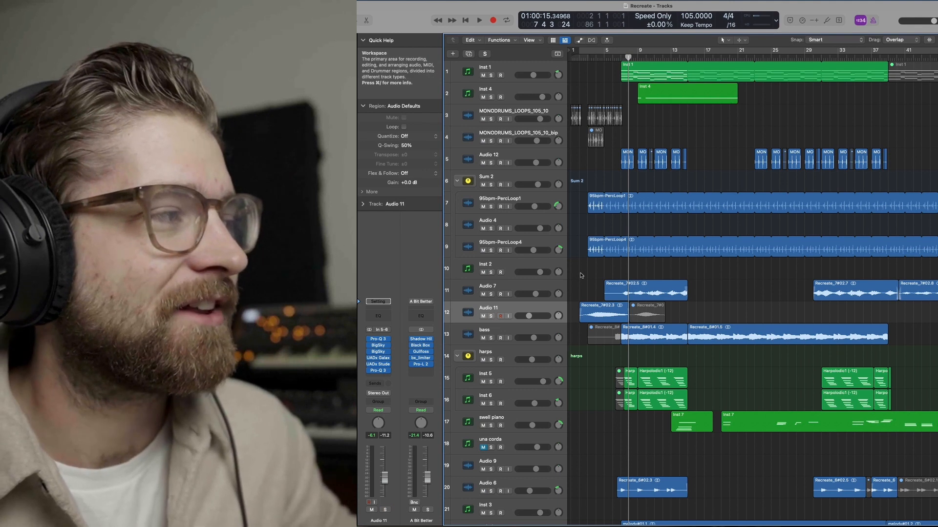
click(515, 333)
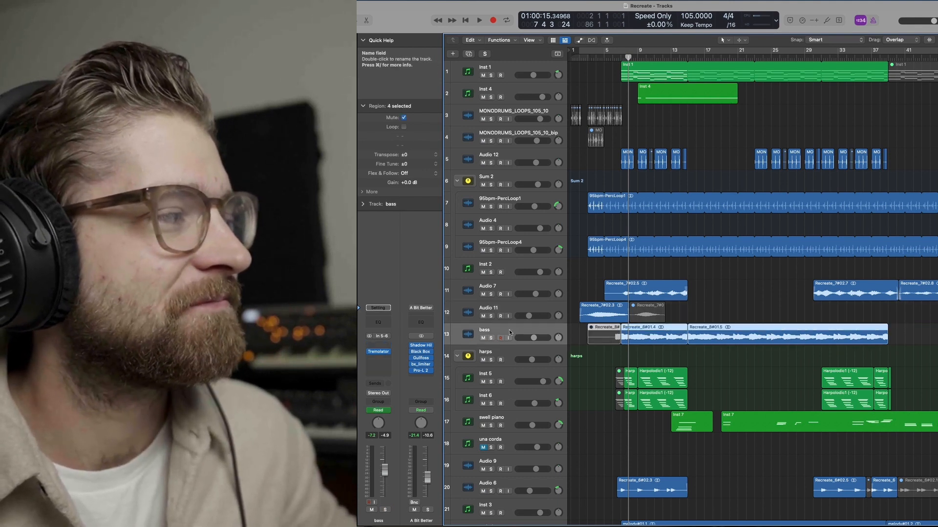
click(613, 357)
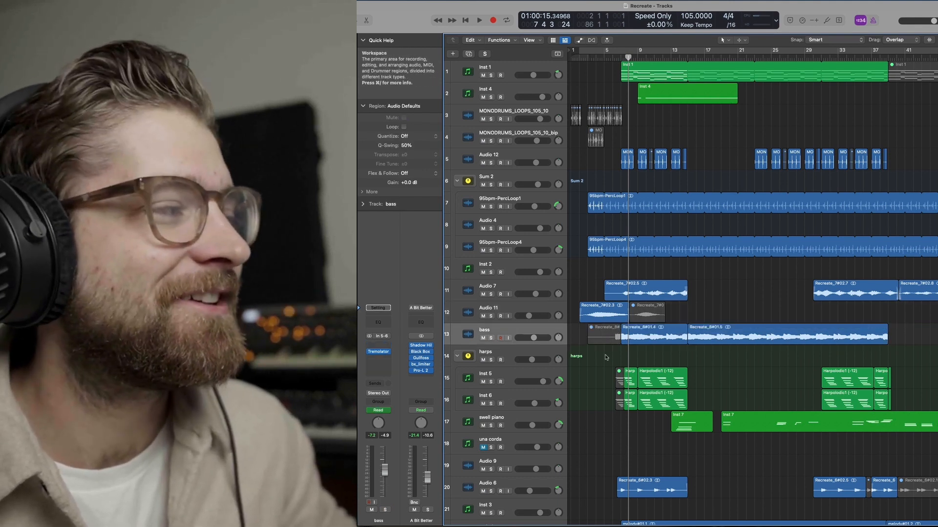
click(505, 353)
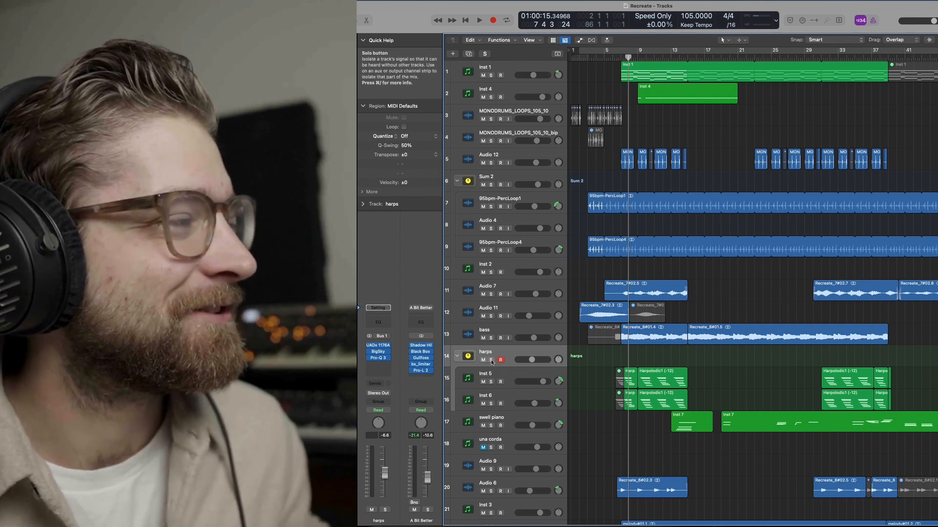
click(490, 360)
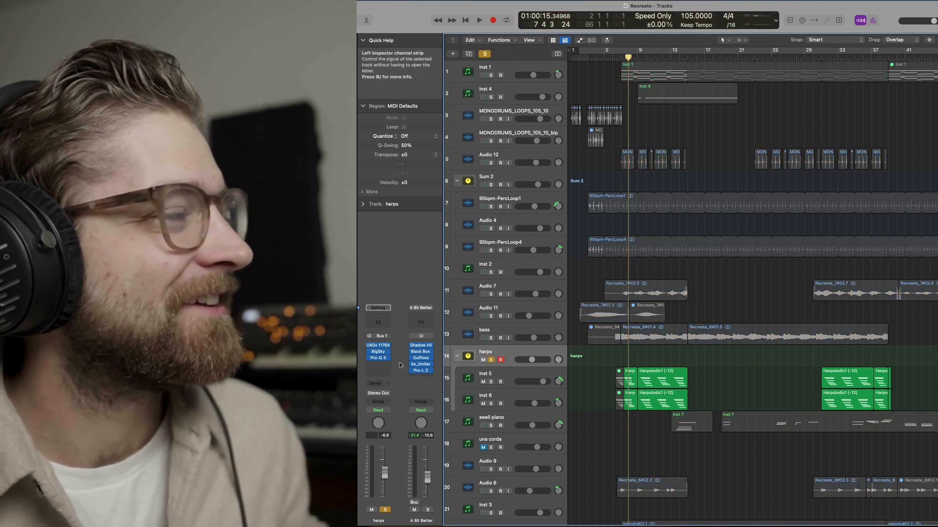
Play the soloed harps stack from about bar 7, look at Inst 5 and Inst 6, and open the BigSky on the harps channel
click(621, 358)
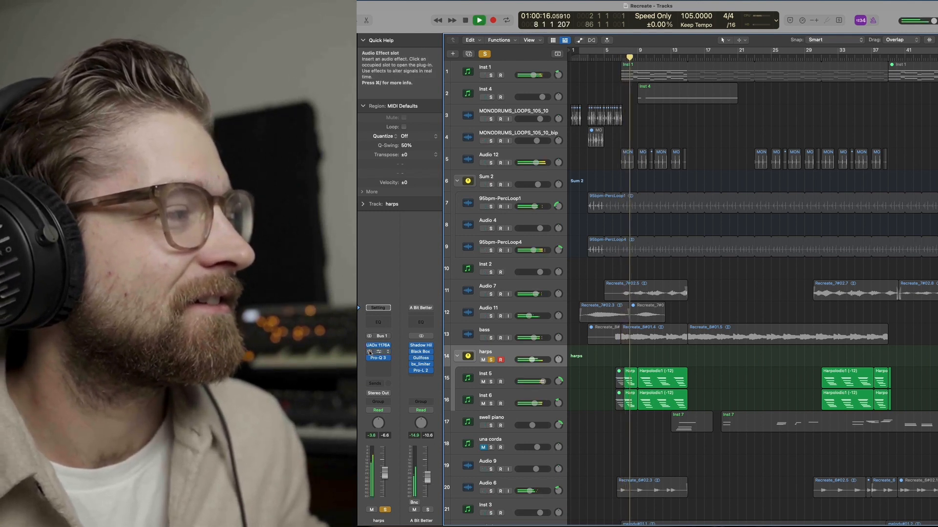
click(509, 375)
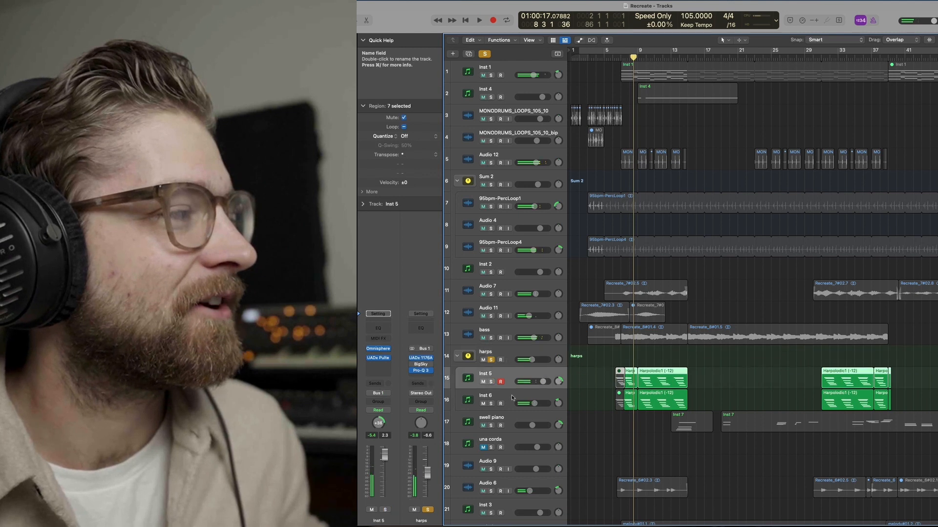
click(512, 397)
click(509, 358)
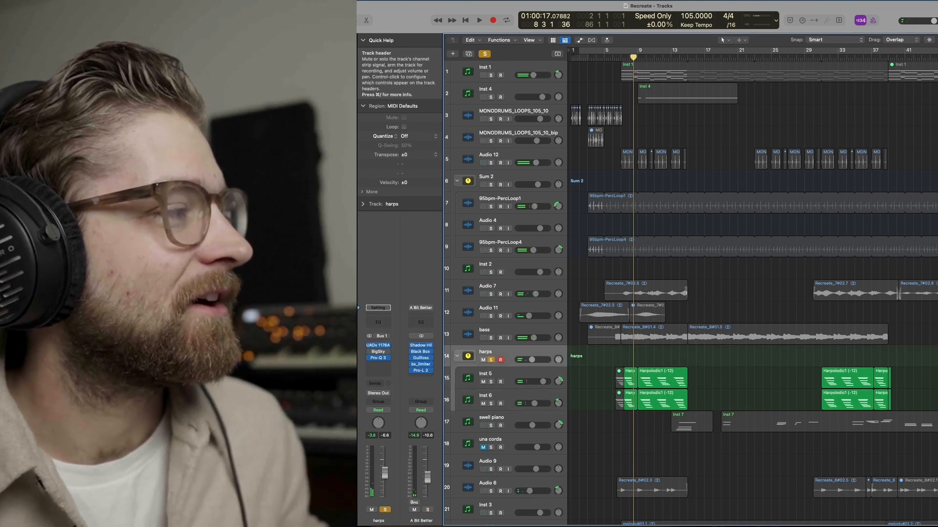
click(375, 354)
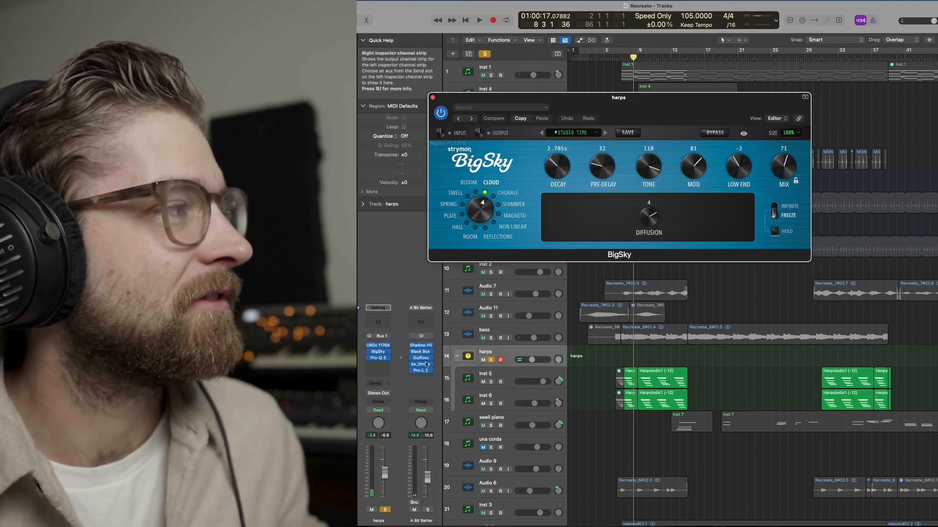
Listen to the harps stack through its BigSky Cloud reverb from about bar 7, unsolo the stack and stop playback
click(622, 359)
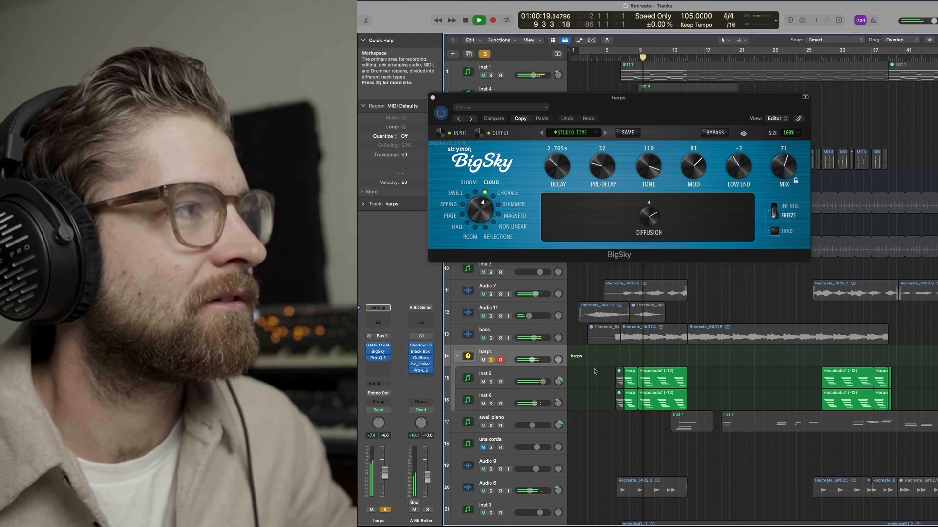
click(491, 360)
key(space)
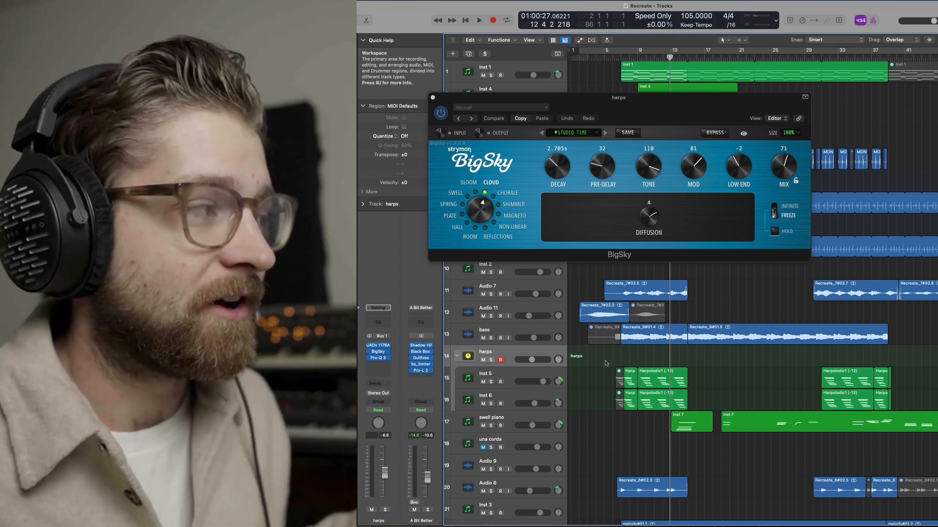
Solo the swell piano, listen to its first region and the part around bar 39, stop playback and unsolo it
click(513, 418)
key(s)
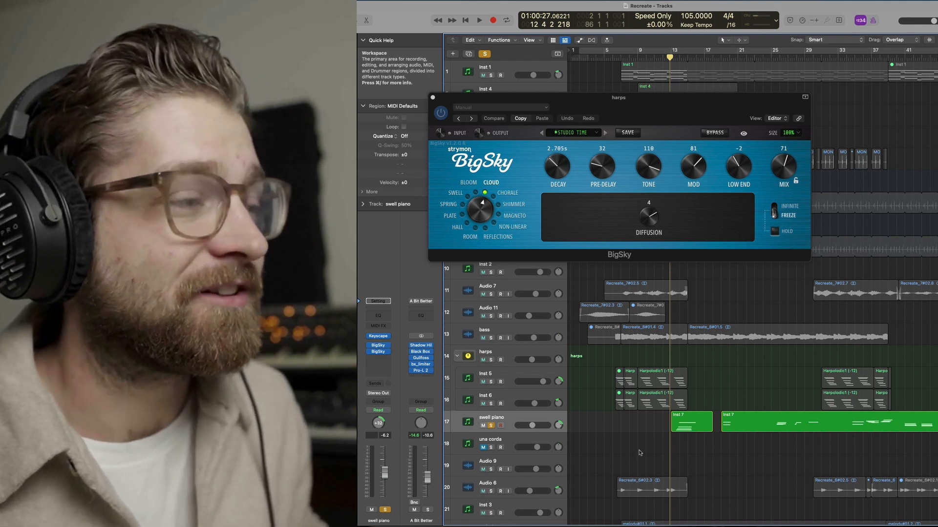
key(space)
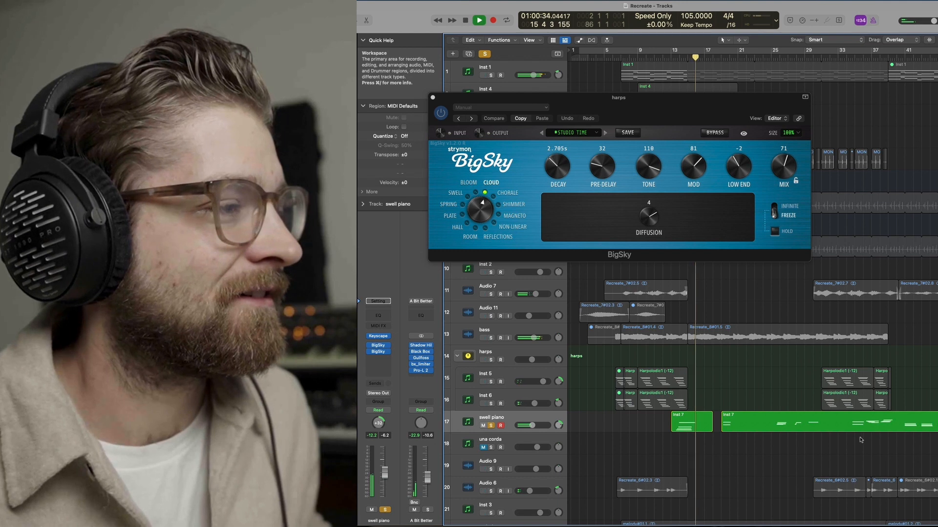
click(864, 440)
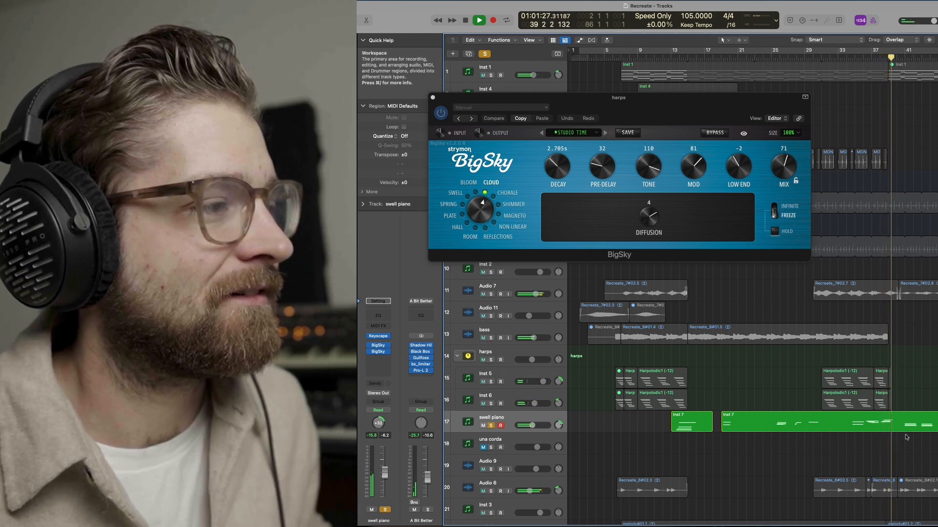
key(space)
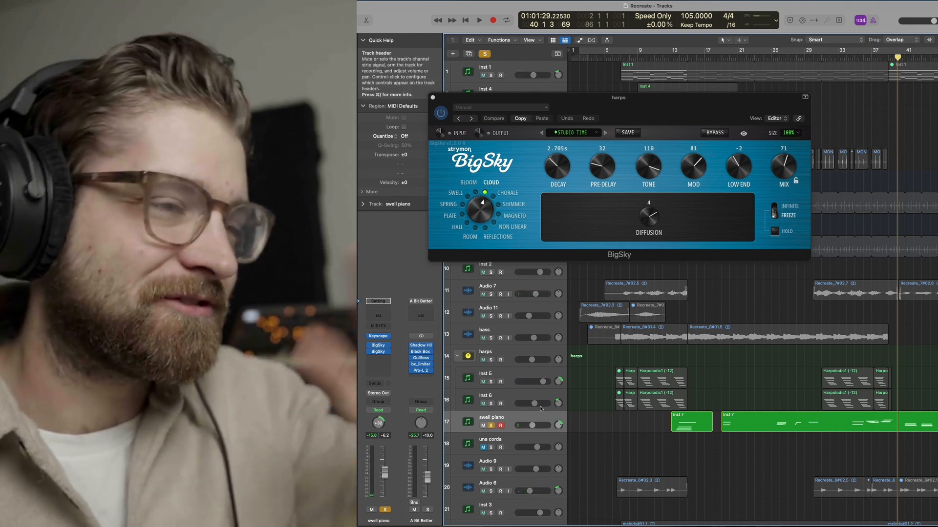
key(s)
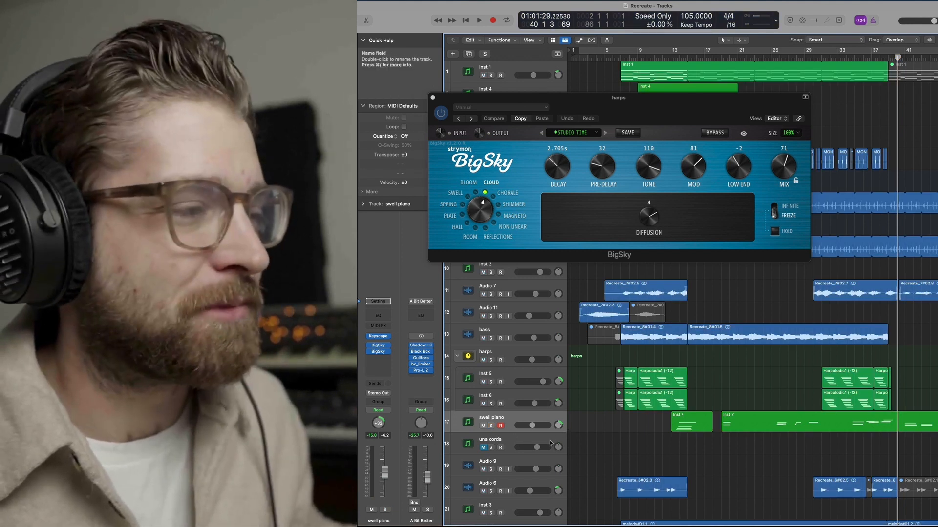
Unmute and solo una corda, open its BigSky, close the harps BigSky window and play the track from bar 46
click(519, 441)
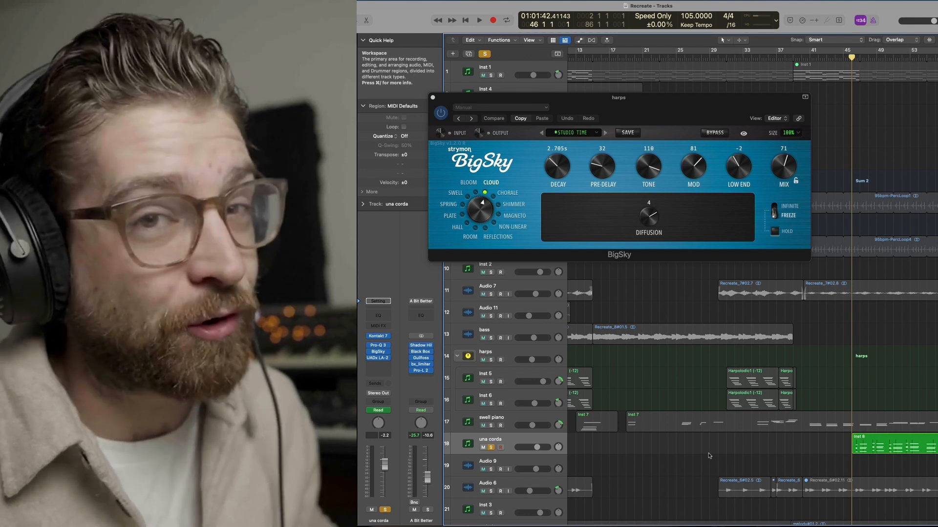
click(378, 353)
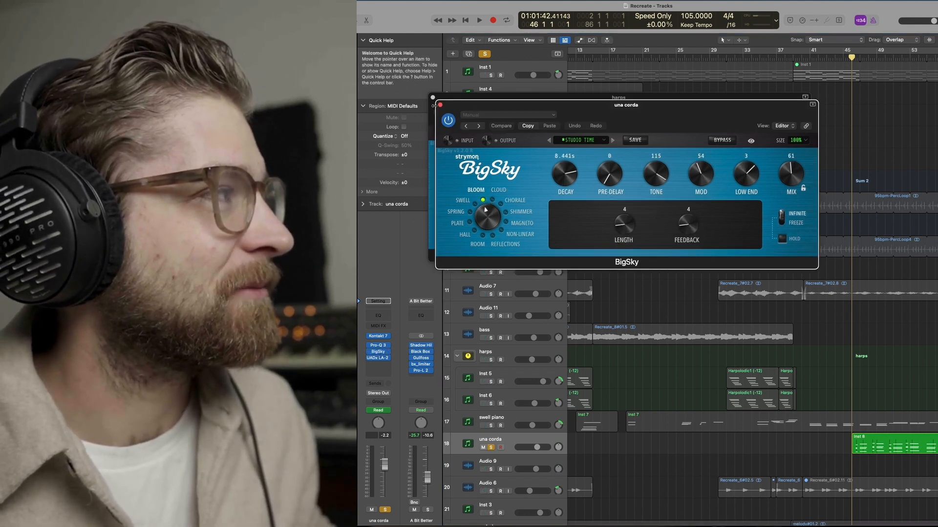
click(432, 98)
drag(466, 104, 487, 102)
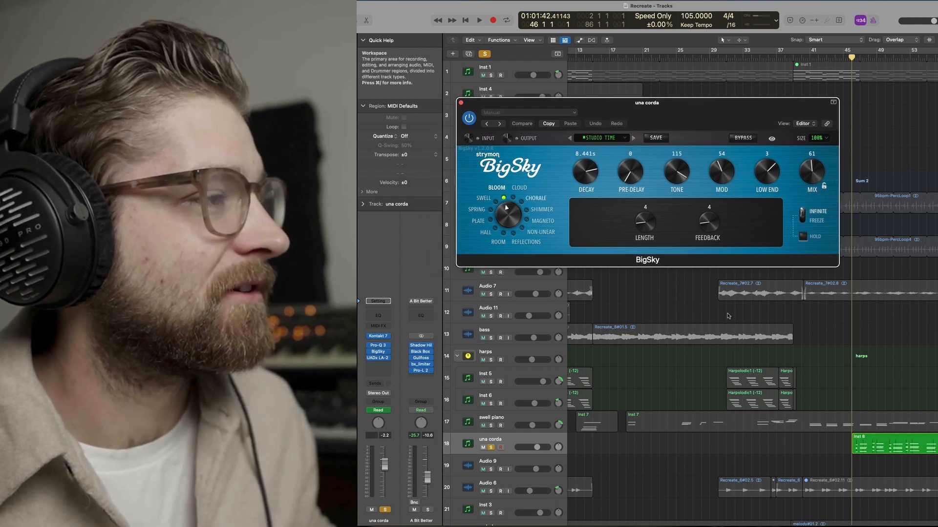
key(space)
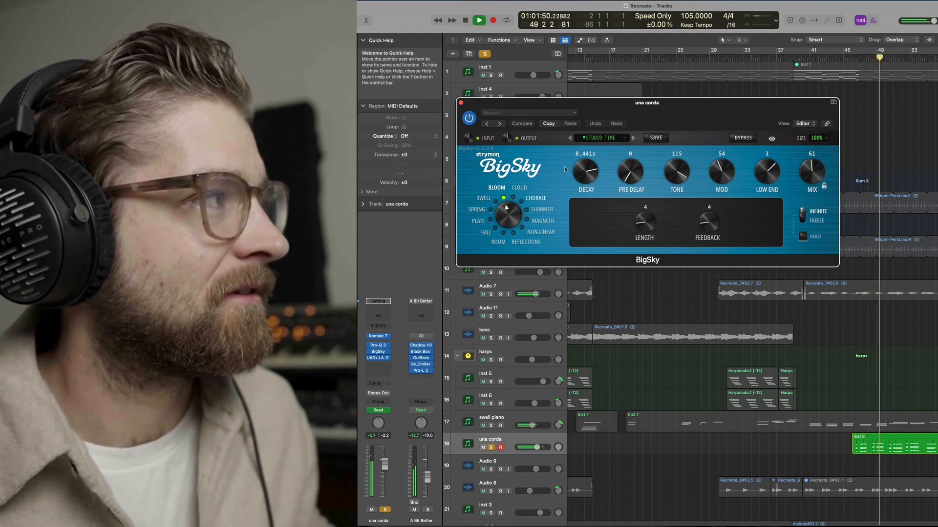
Compare una corda with its BigSky off and on during playback, and close the plug-in window
click(469, 118)
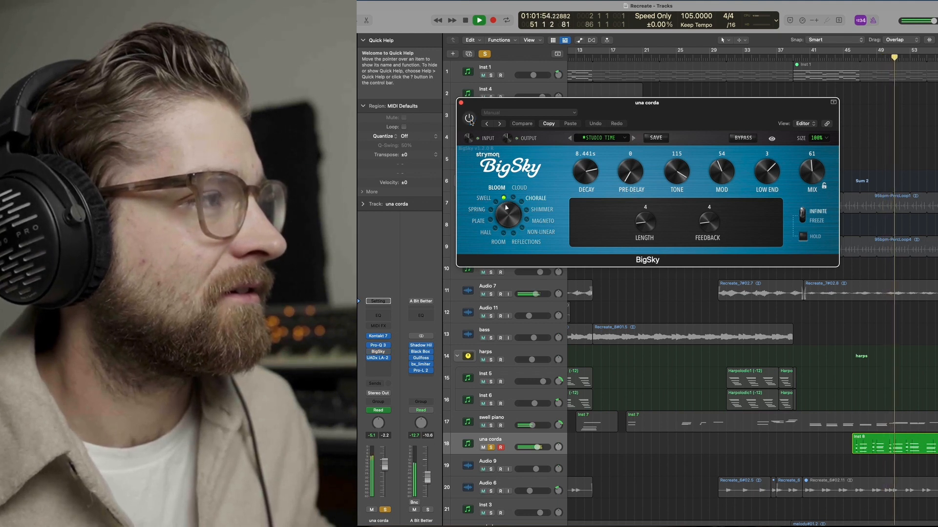
click(469, 118)
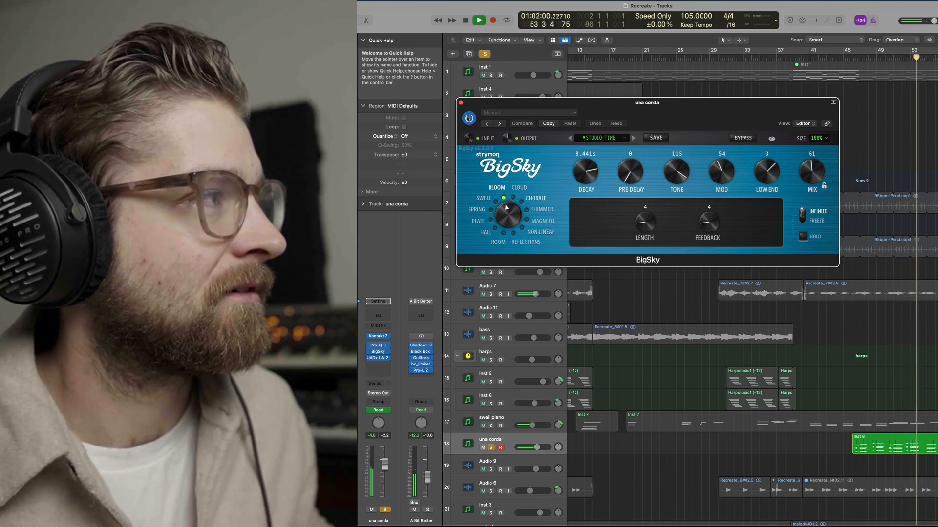
click(461, 103)
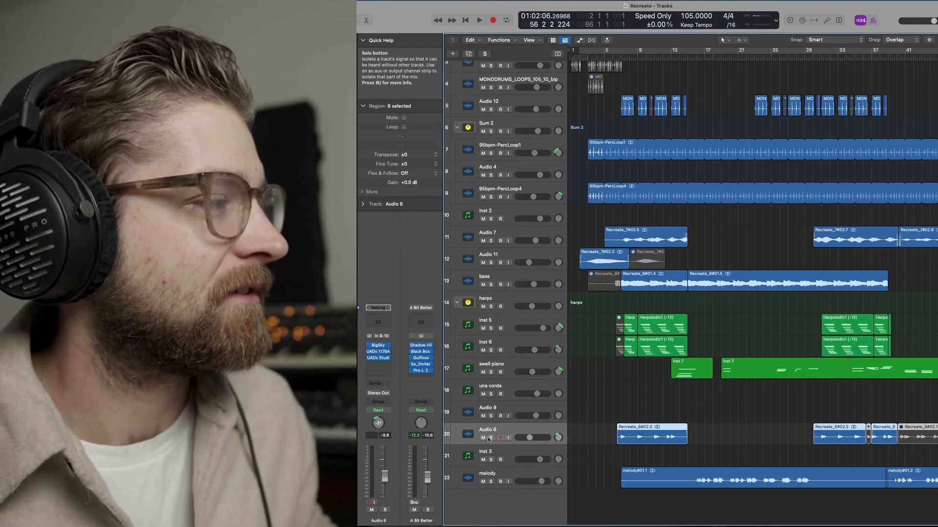
Solo Audio 6, play it from bar 6, open its BigSky and listen to the Bloom setting again from bar 30
key(ctrl+s)
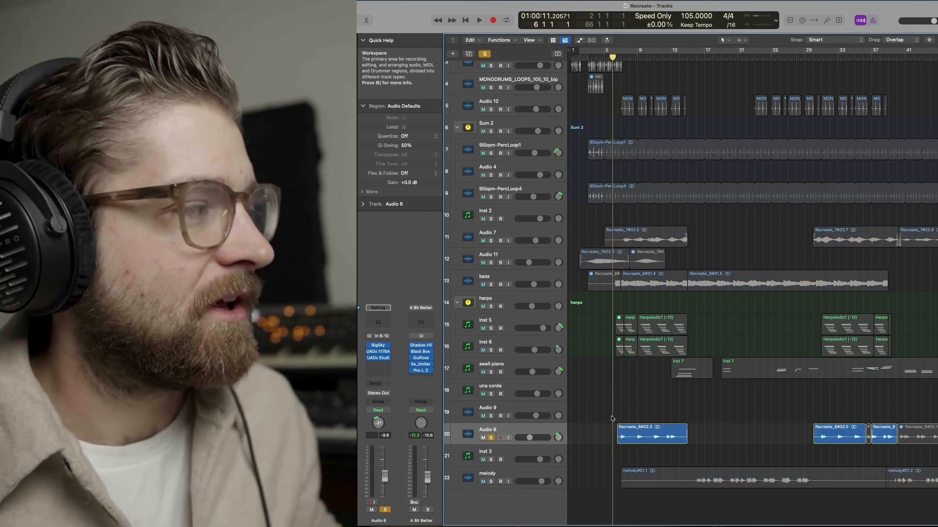
key(space)
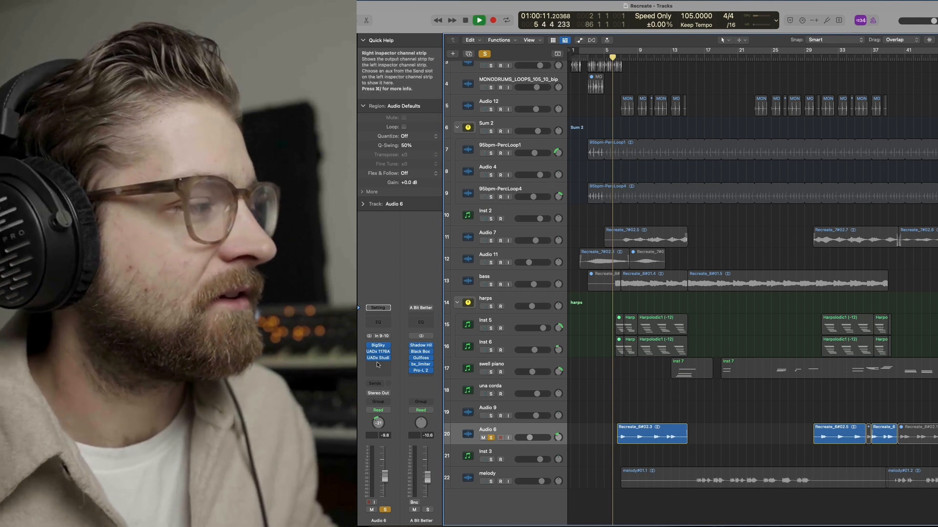
click(378, 345)
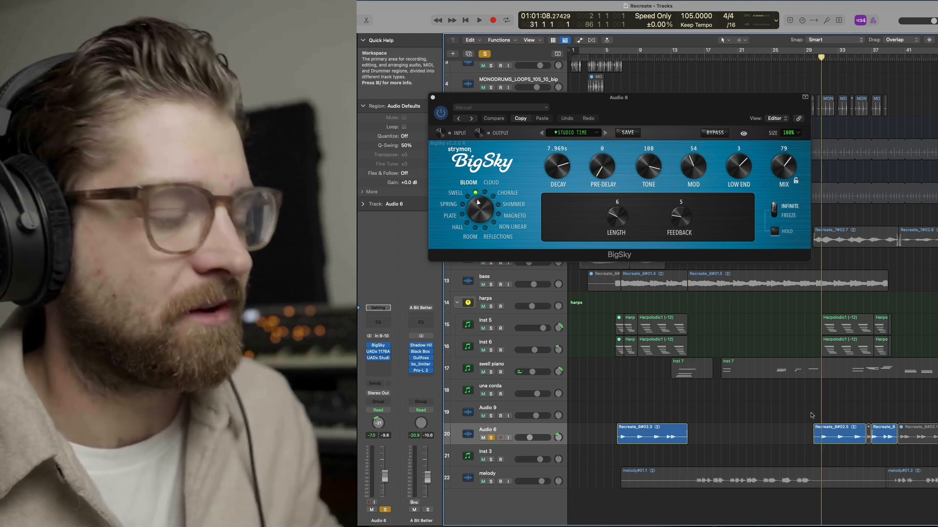
key(comma)
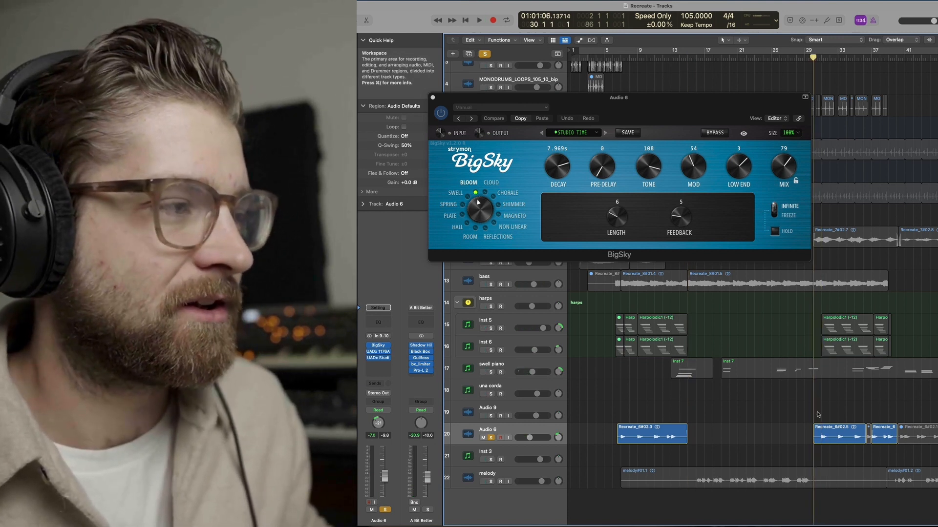
key(space)
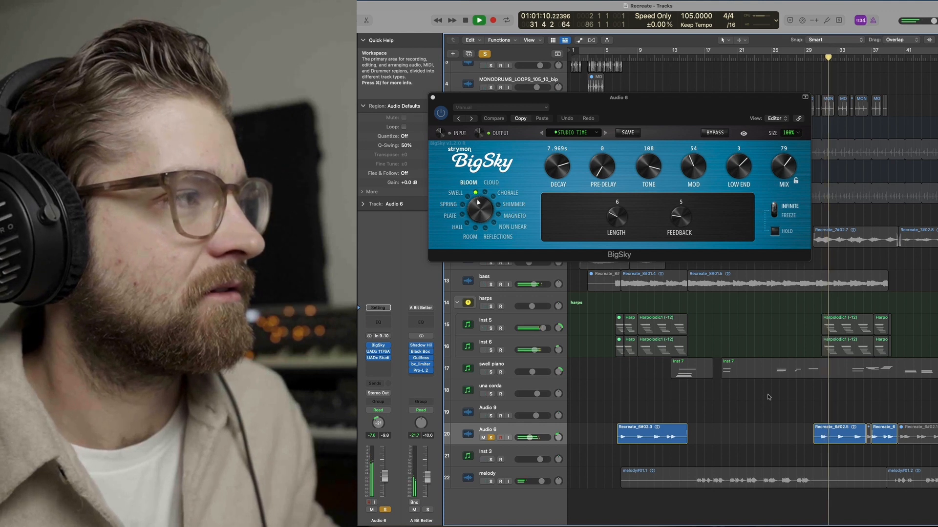